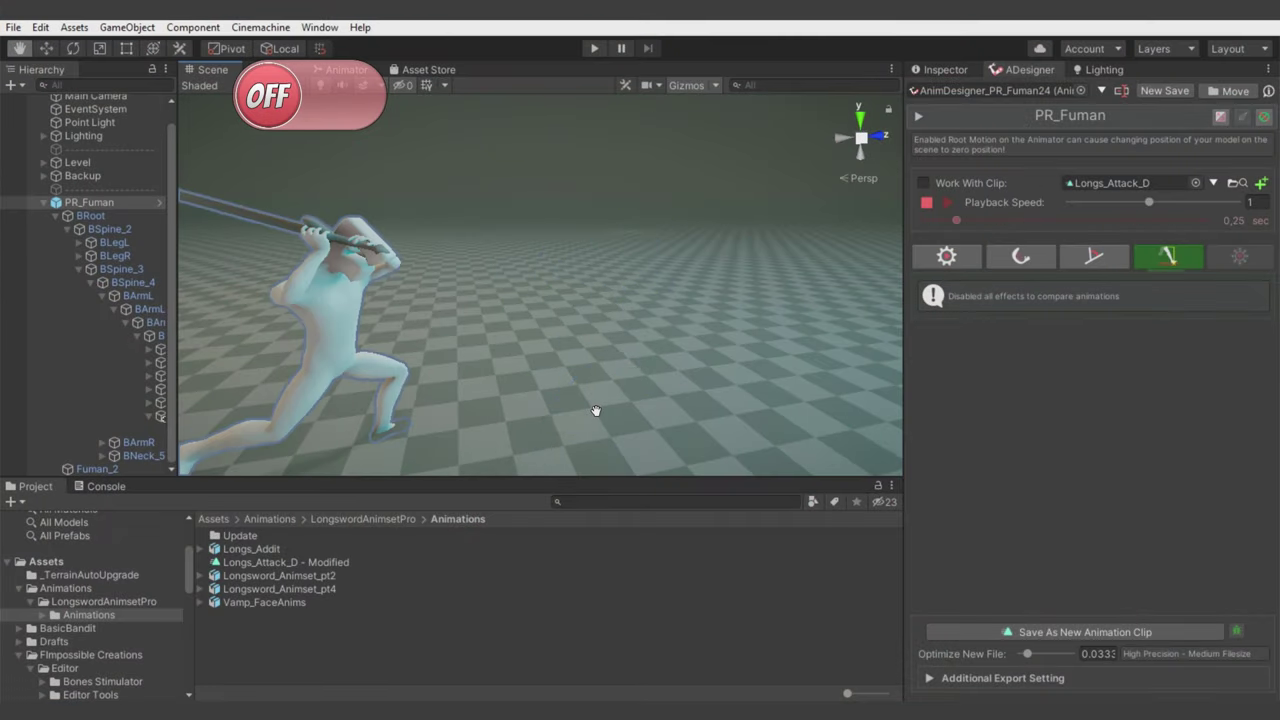
Turn on Work With Clip for Longs_Attack_D and tick the Left Arm elasticness checkbox
left_click(924, 184)
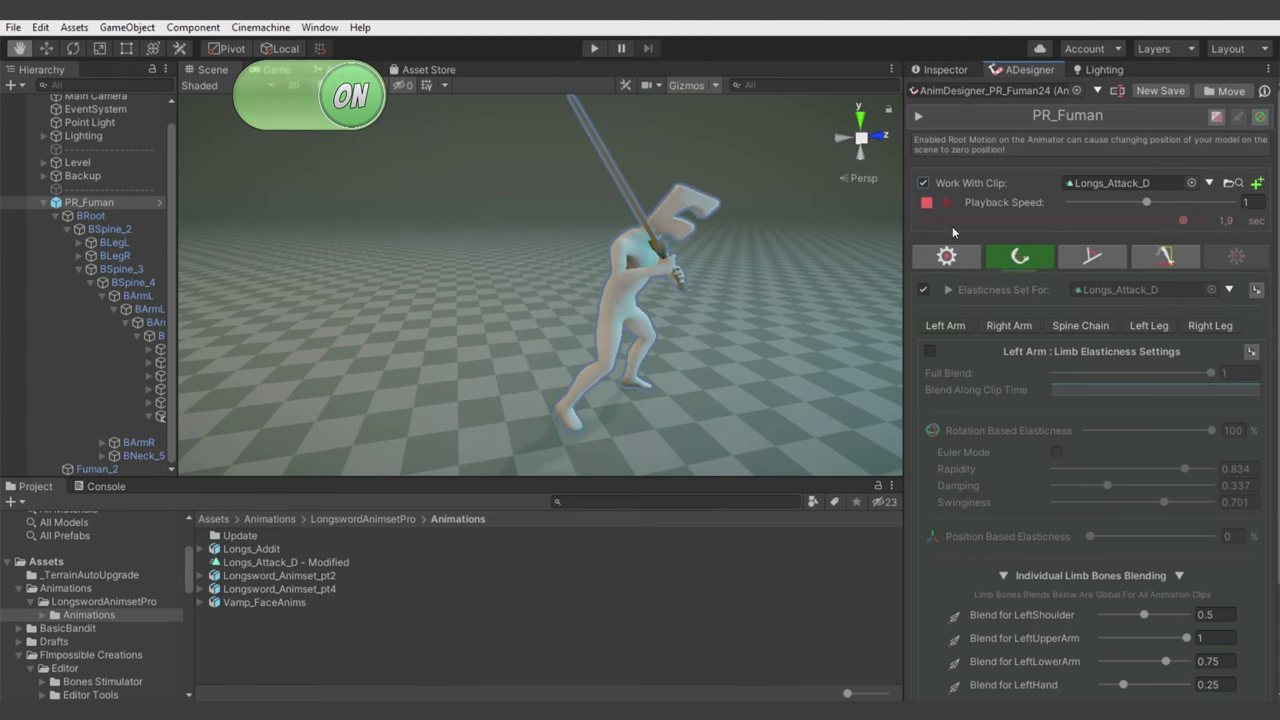
left_click(930, 351)
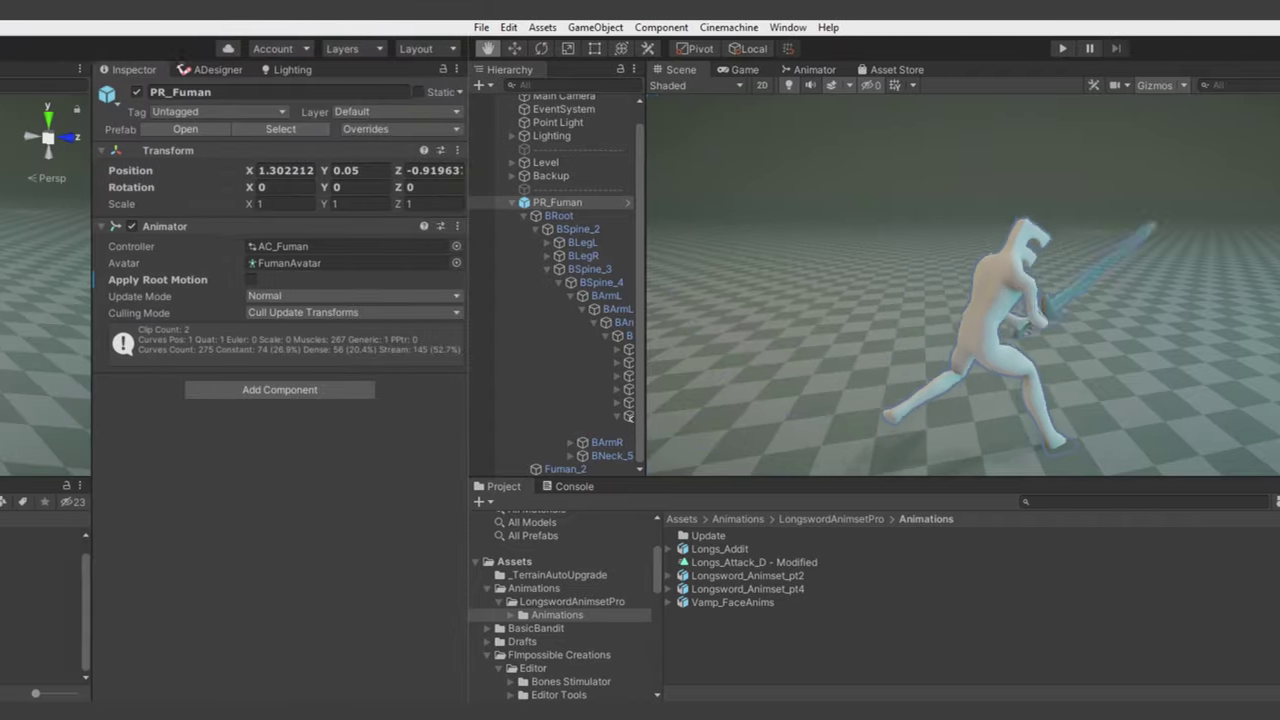
Open PR_Fuman's Animator in Animation Designer and review its armature limb setup
right_click(984, 228)
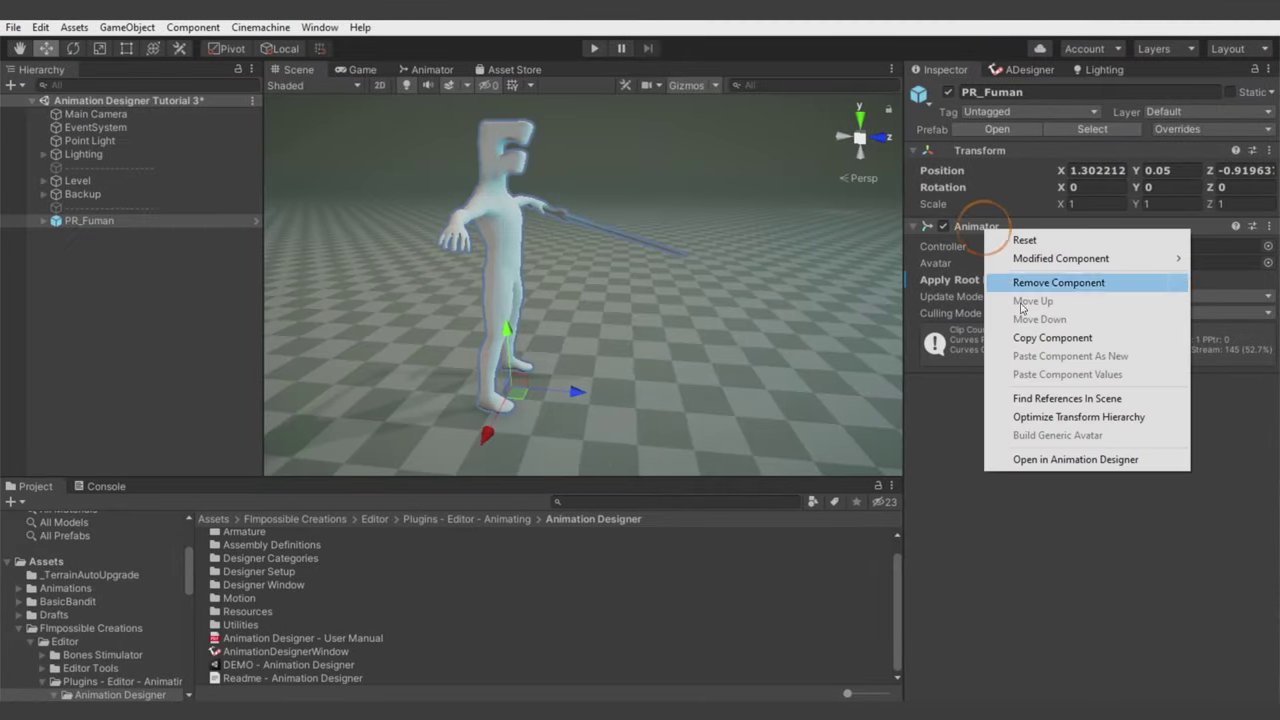
left_click(1070, 458)
left_click(1036, 147)
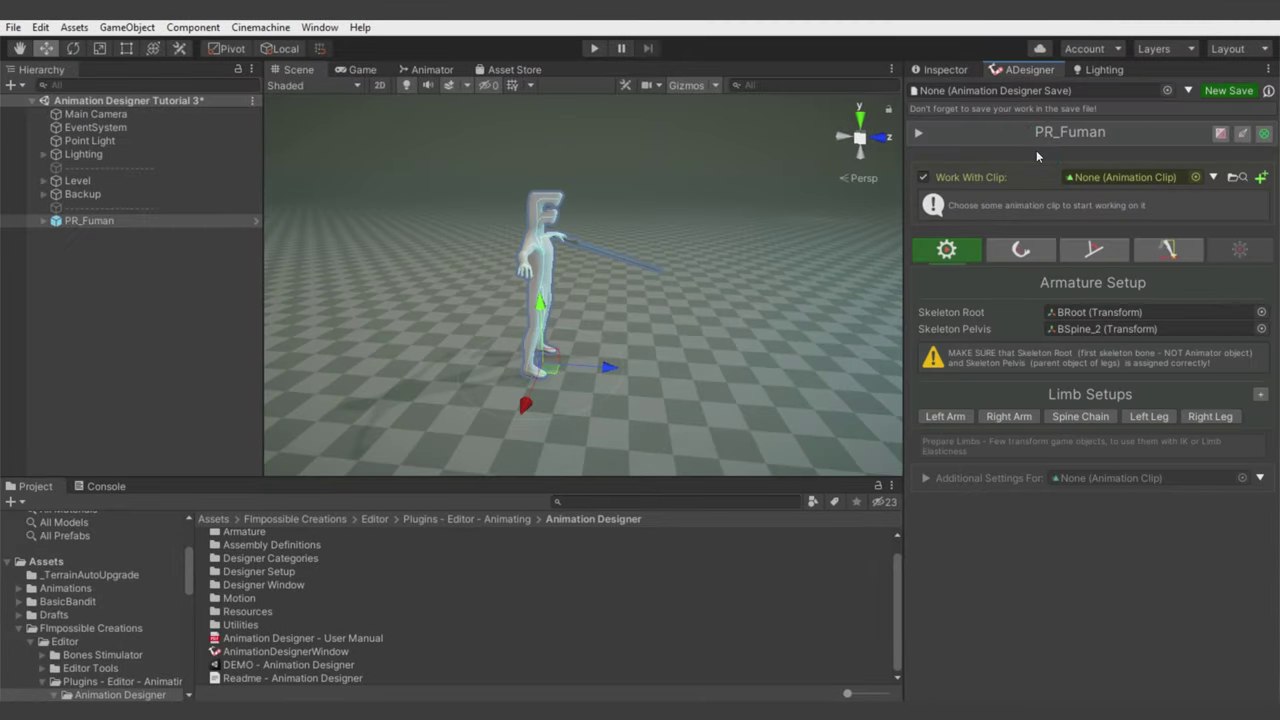
mouse_move(760, 260)
left_mouse_down("alt")
mouse_move(672, 287)
mouse_move(690, 295)
left_mouse_up("alt")
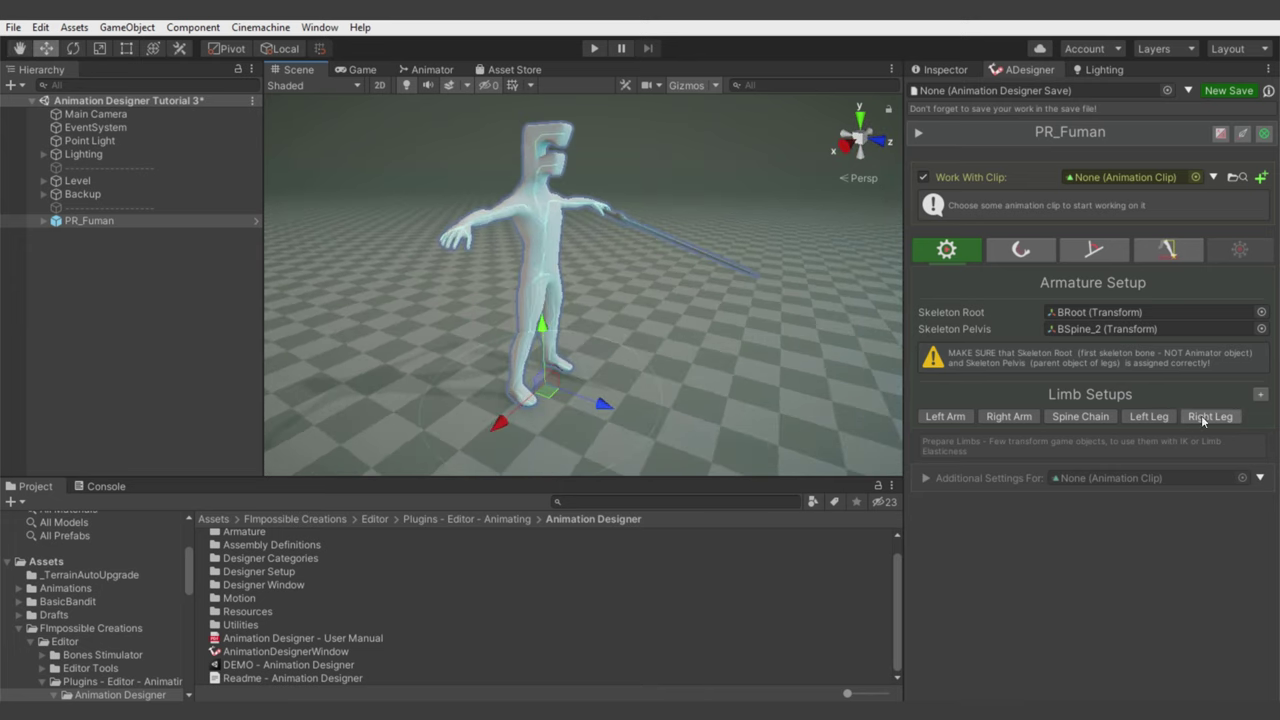
left_click(1201, 415)
left_click(957, 418)
Create a new designer save, then load and play the Longs_Attack_D clip
left_click(1218, 90)
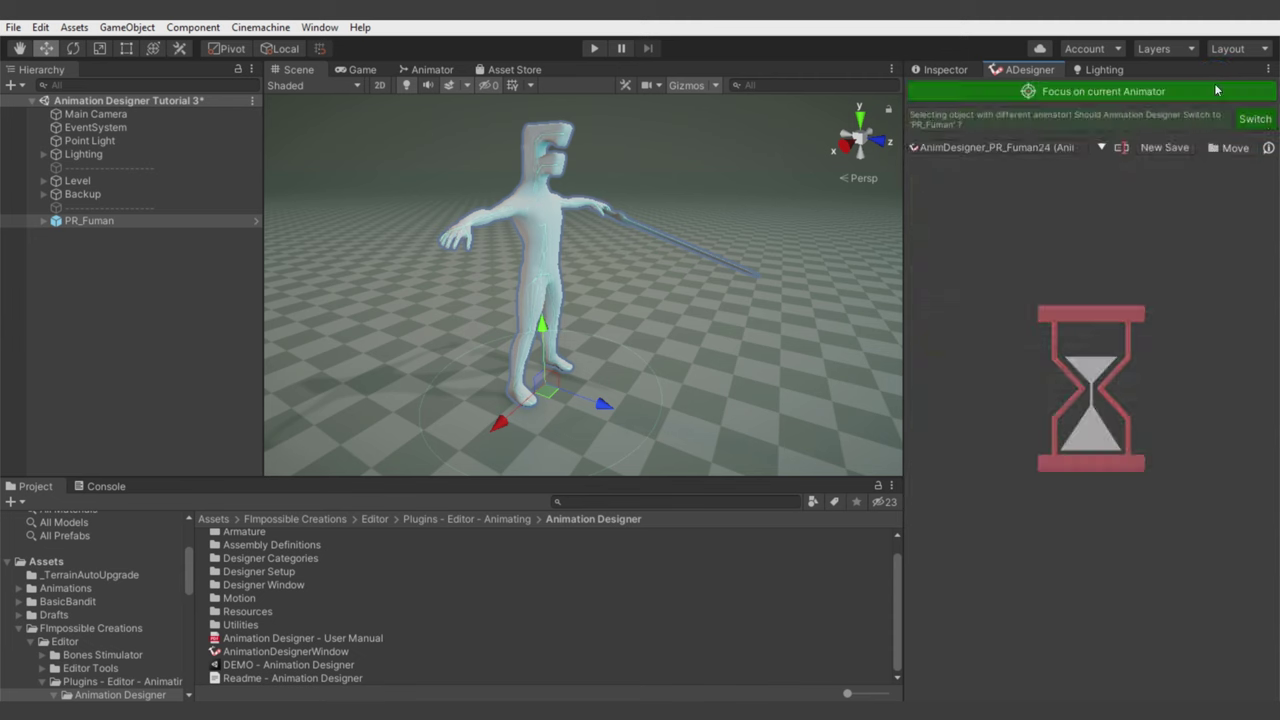
left_click(1213, 162)
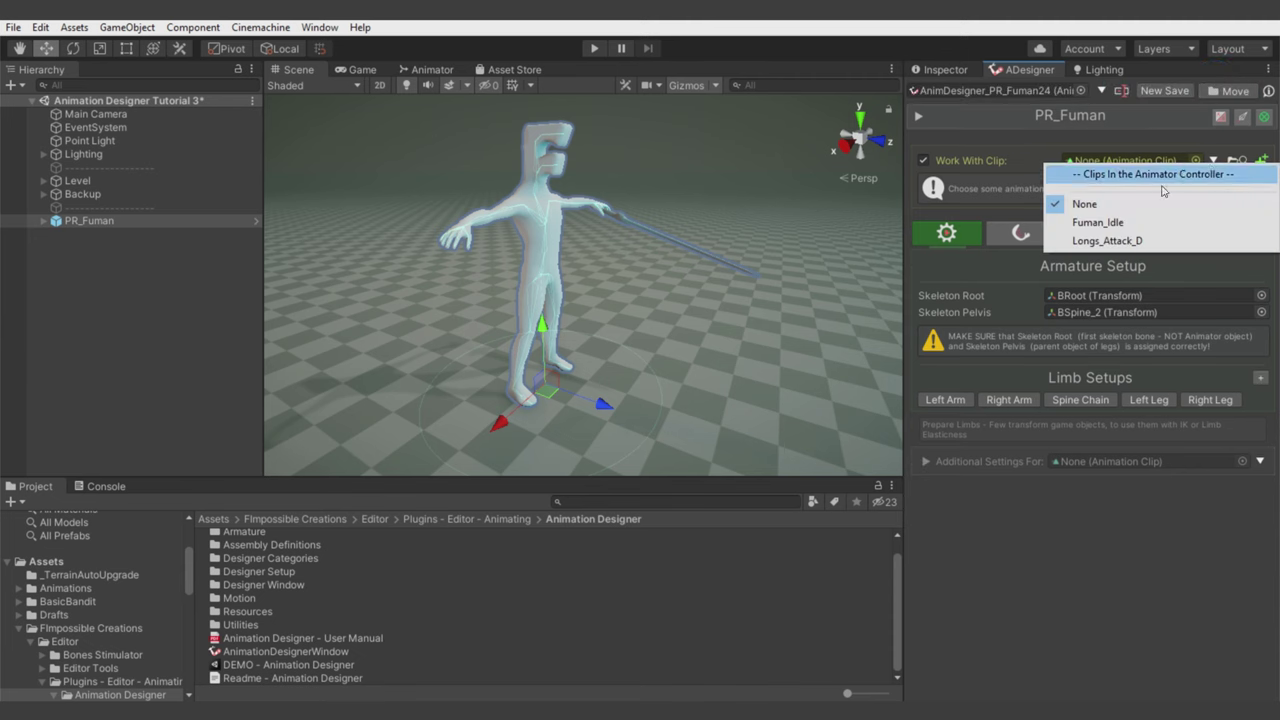
left_click(1110, 240)
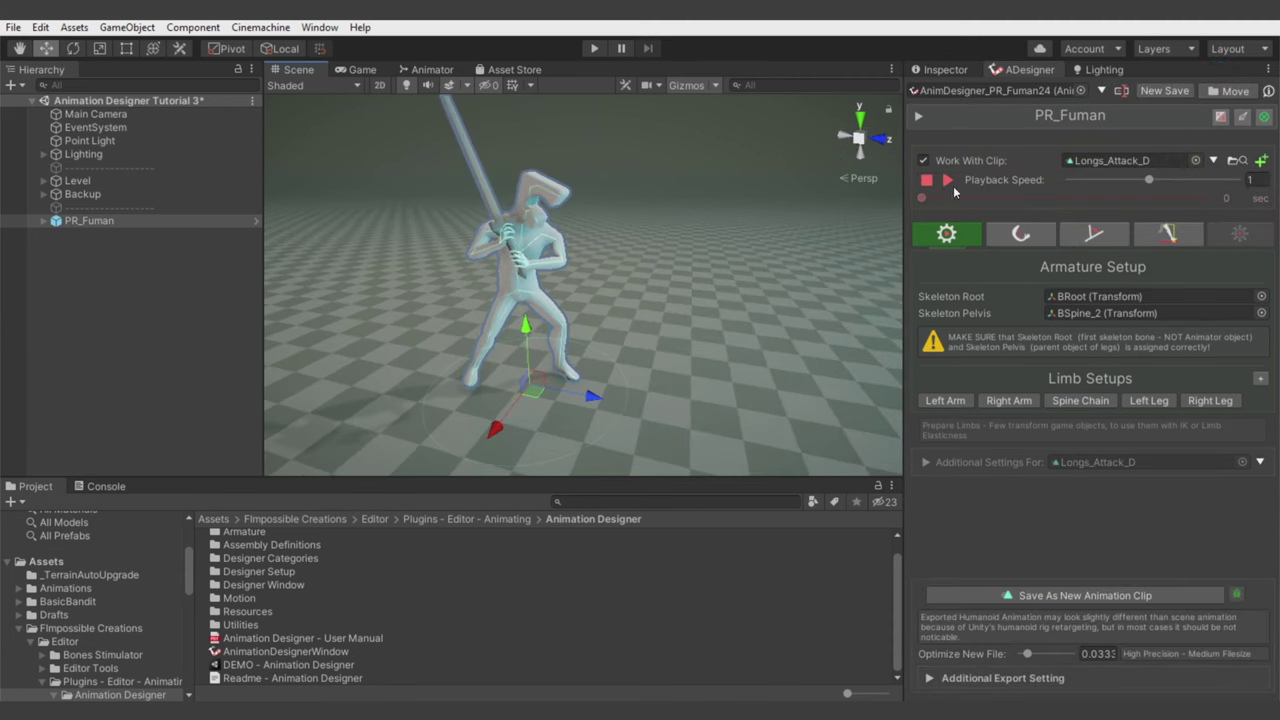
left_click(948, 182)
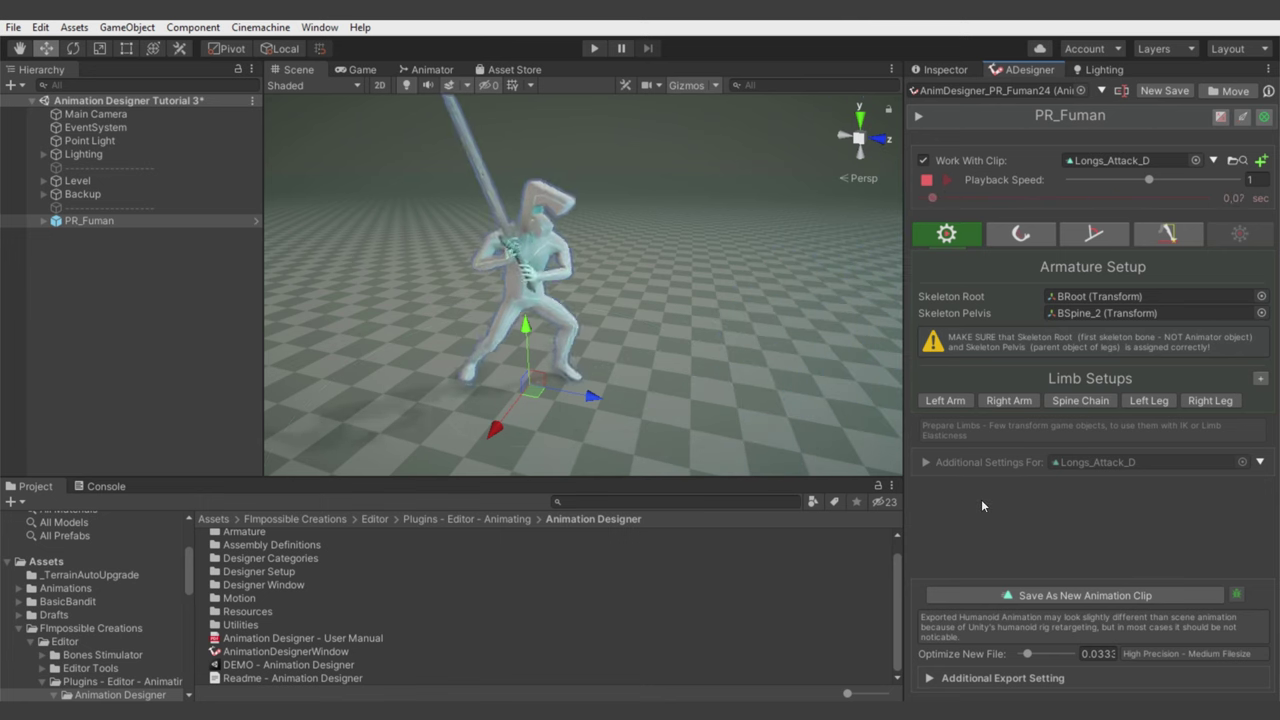
Enable Reset Root Position in the clip's additional settings and preview the result
left_click(950, 463)
scroll(1040, 530, "down", 2)
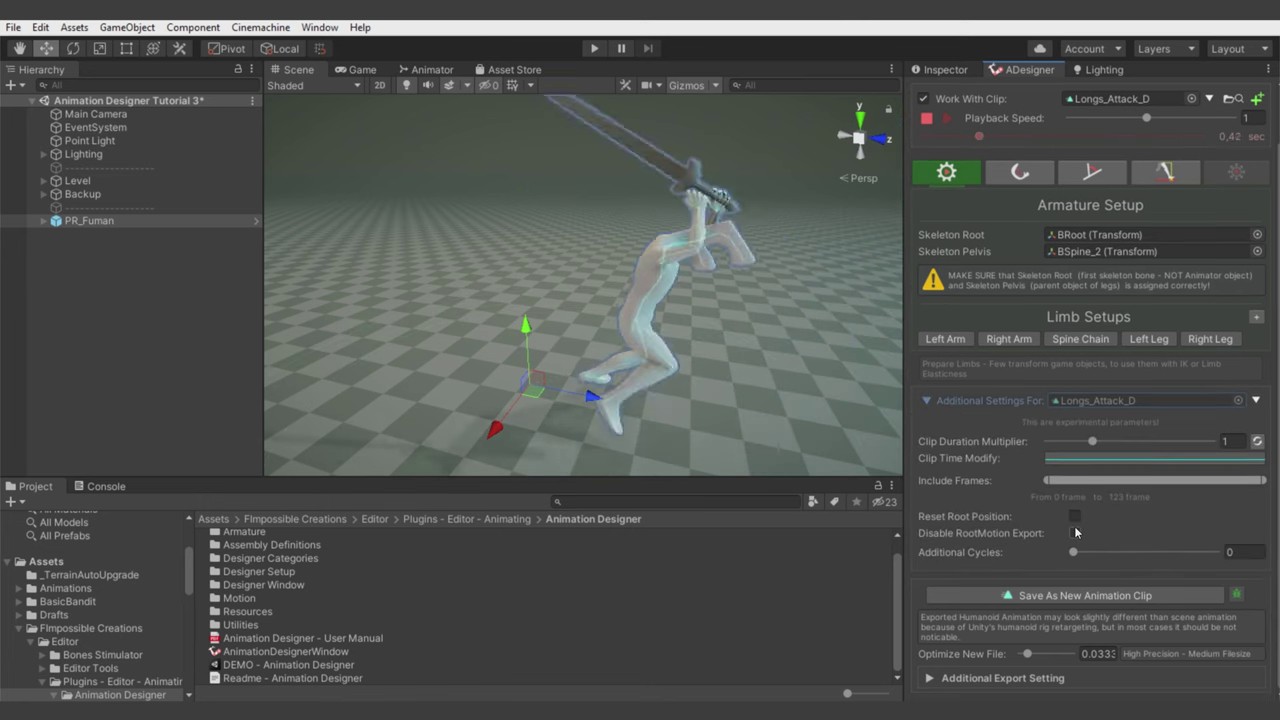
left_click(1074, 516)
left_click_drag(744, 359, 703, 356, "alt")
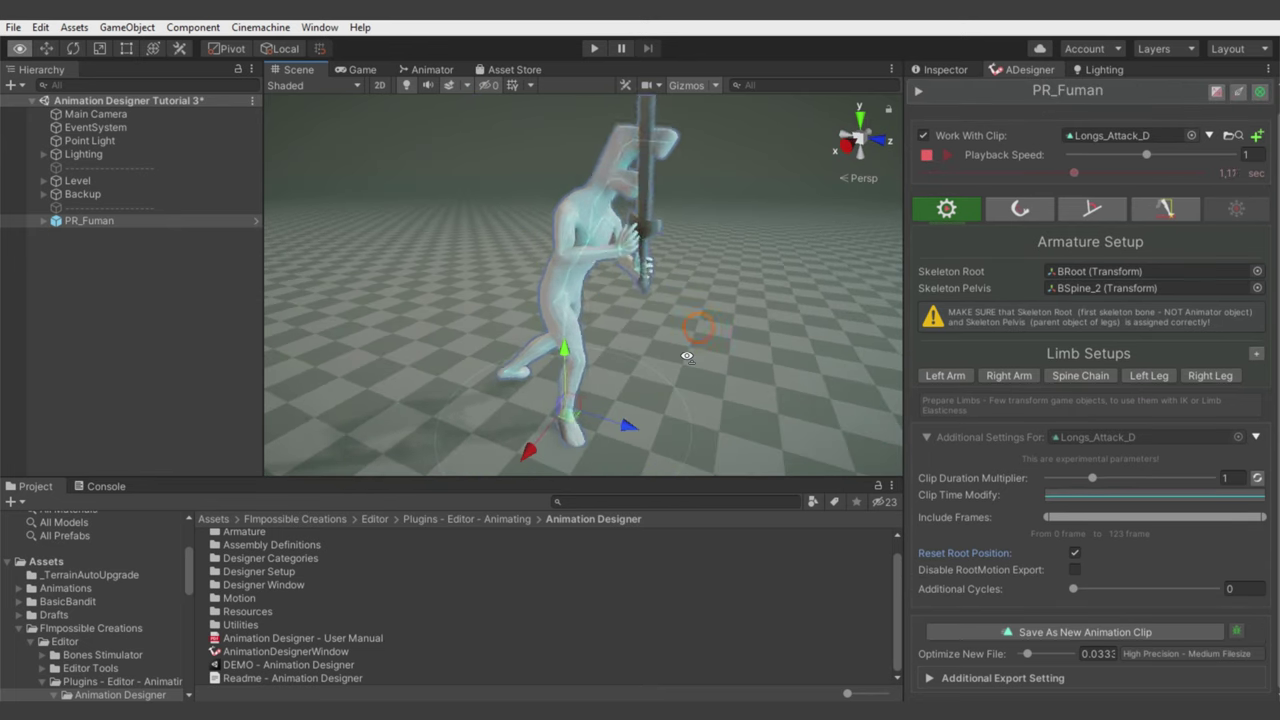
left_click(927, 154)
left_click_drag(752, 238, 766, 194, "alt")
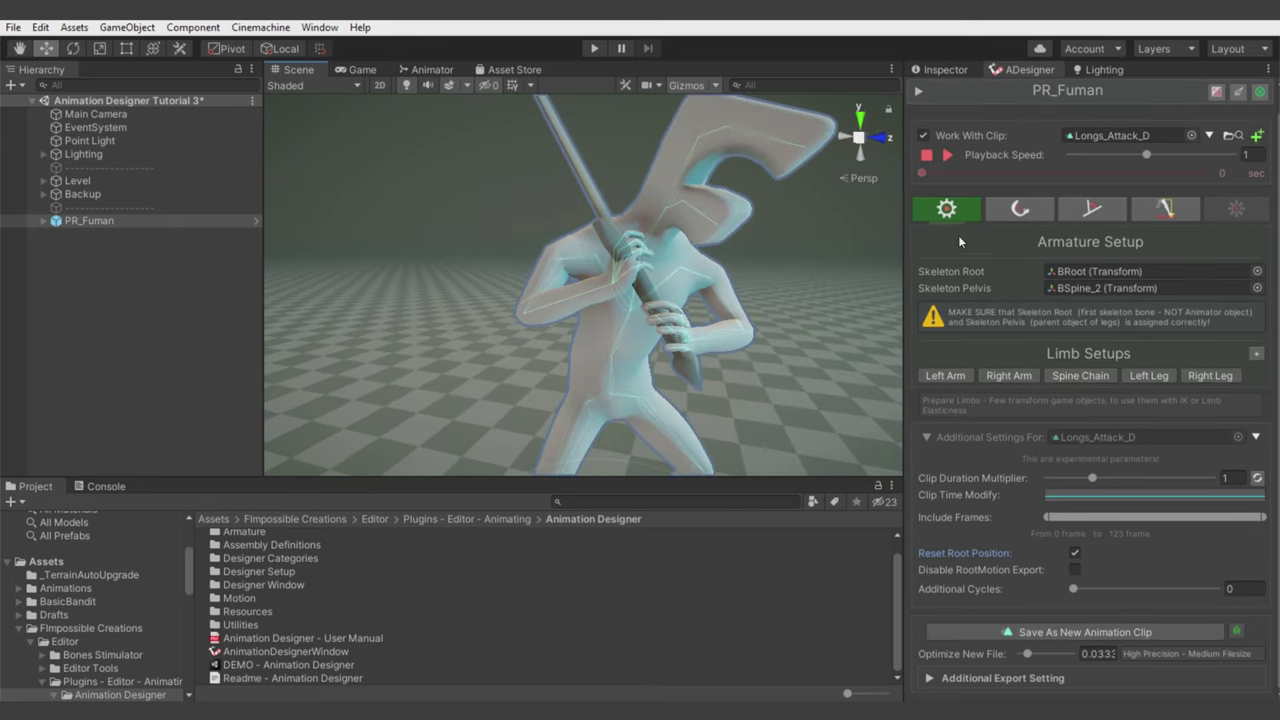
Enable inverse kinematics on the Right Arm in the IK settings
left_click(1162, 210)
left_click(946, 298)
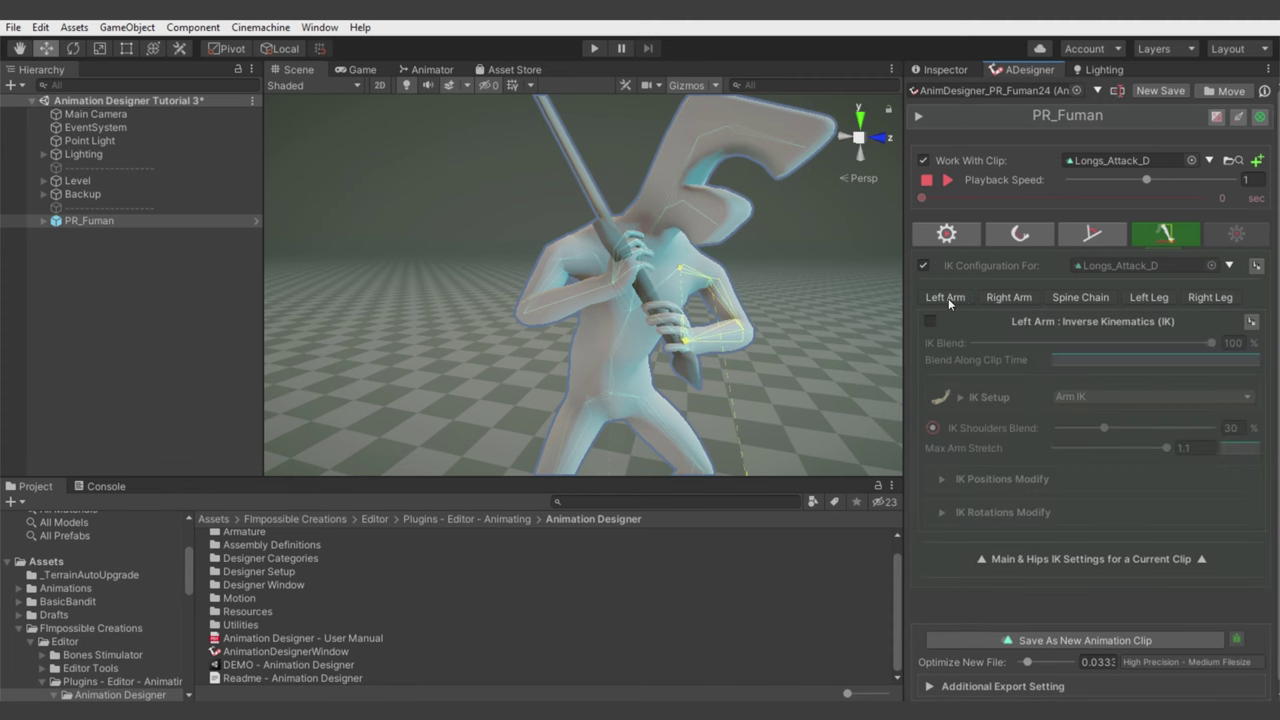
left_click(1005, 296)
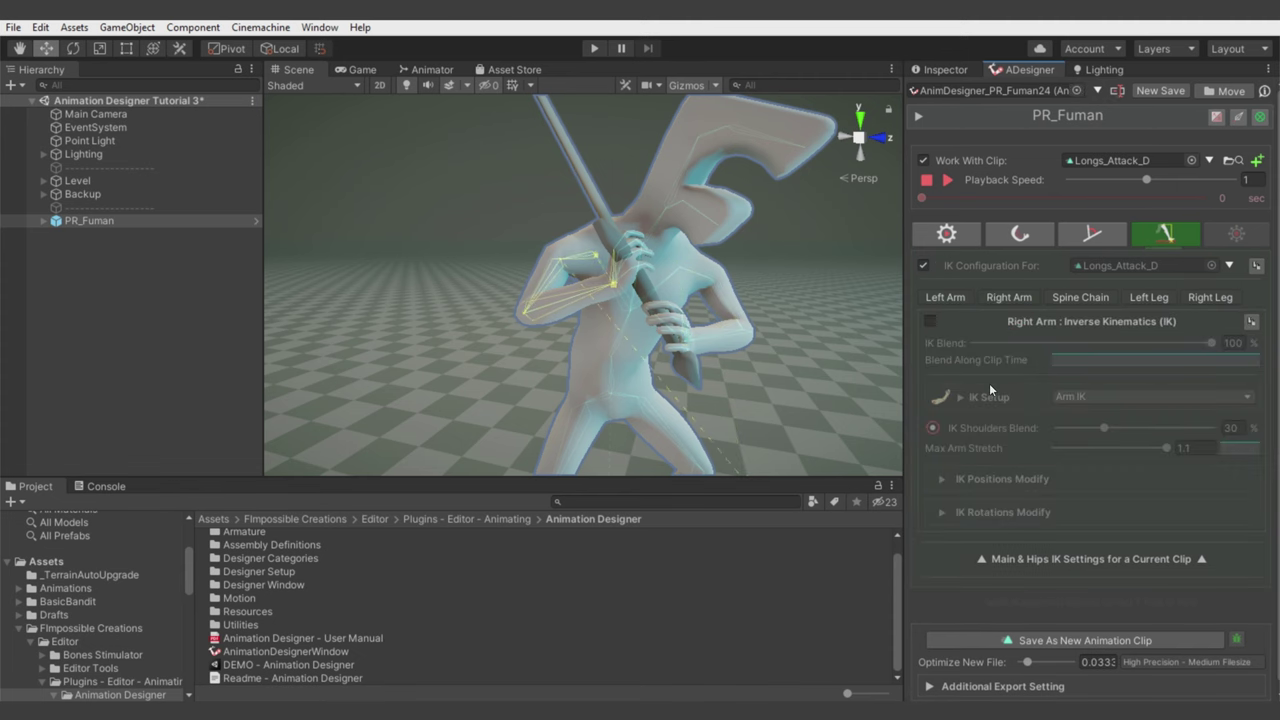
left_click(930, 321)
left_click_drag(700, 312, 673, 323, "alt")
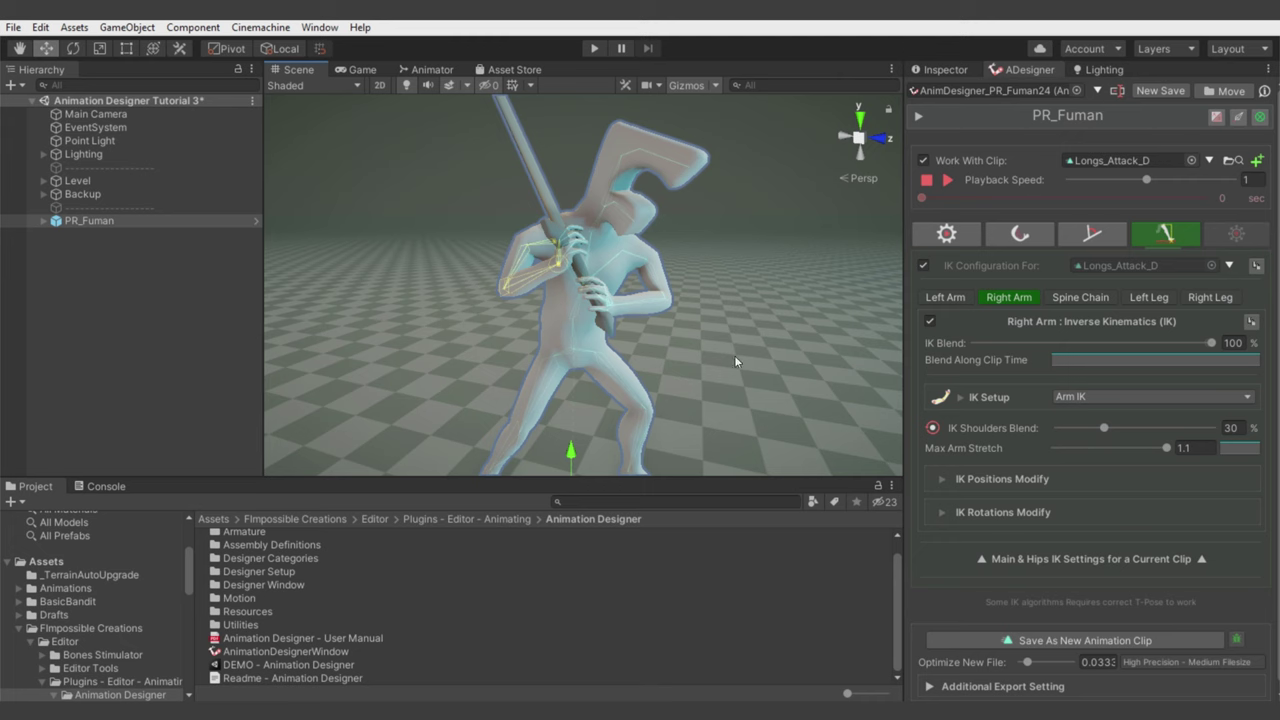
Create an empty child named IK Helper under FIRE_SWORD
left_click(549, 234)
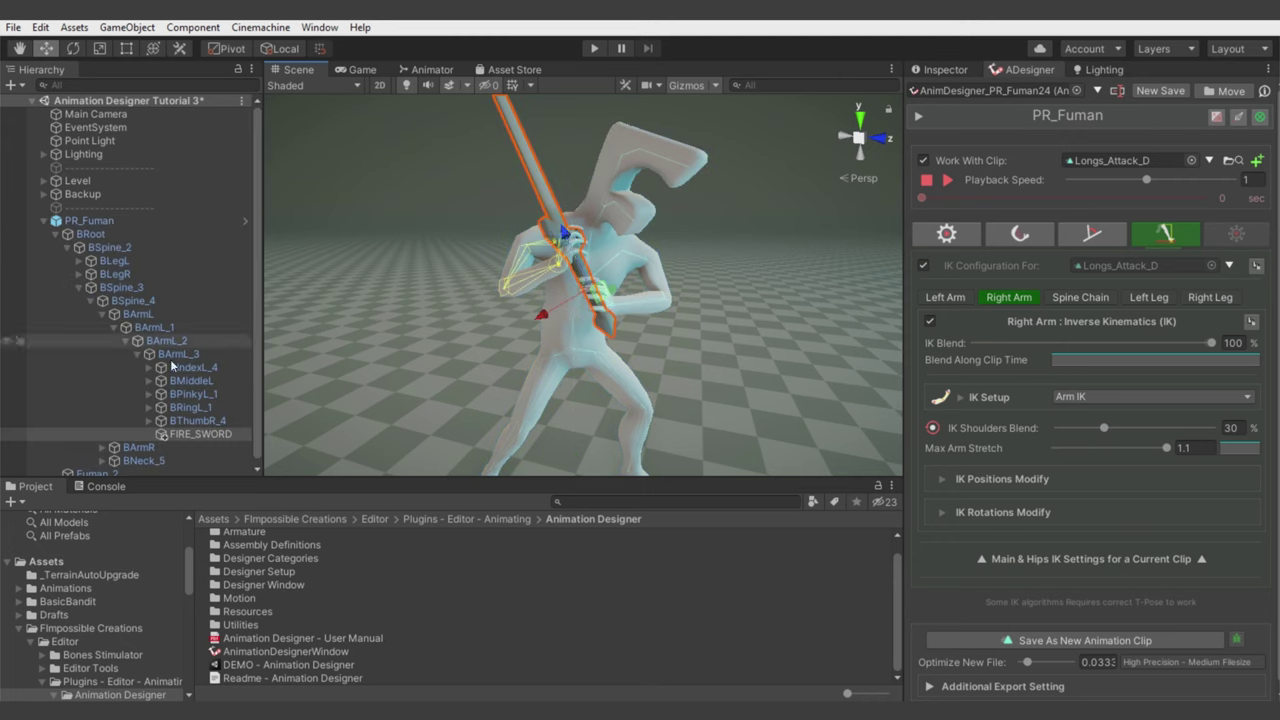
right_click(205, 428)
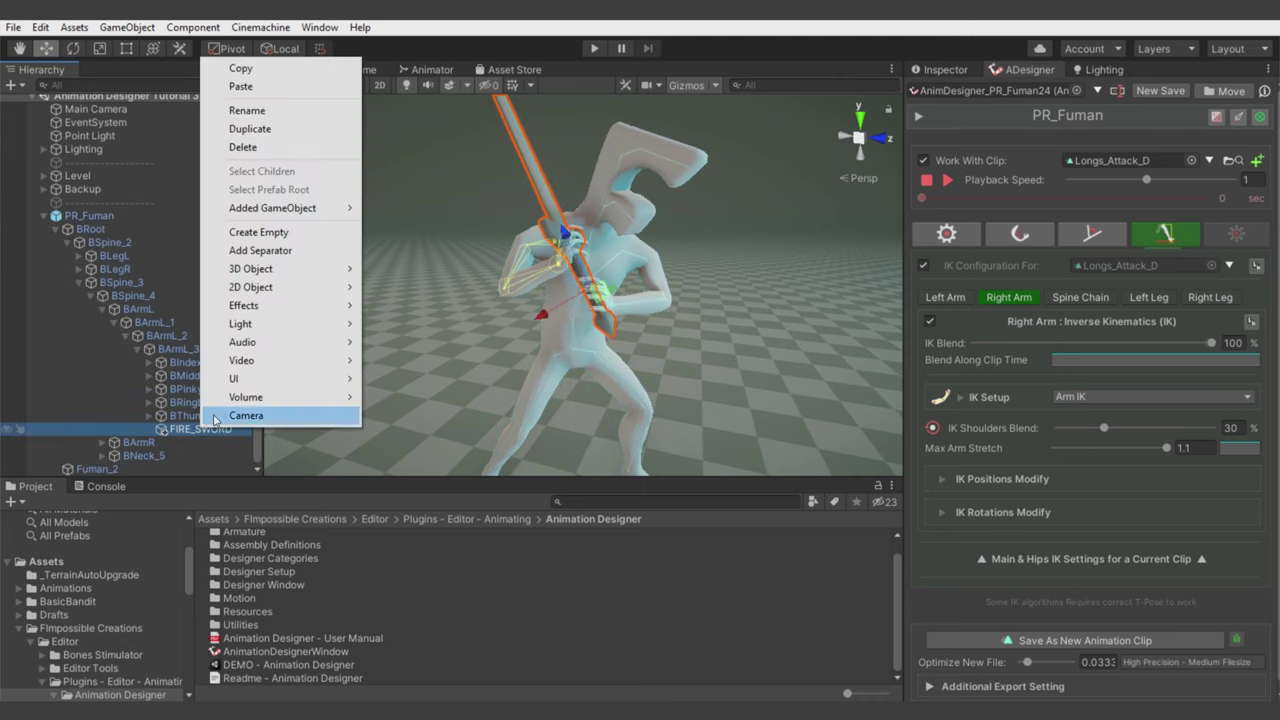
left_click(250, 232)
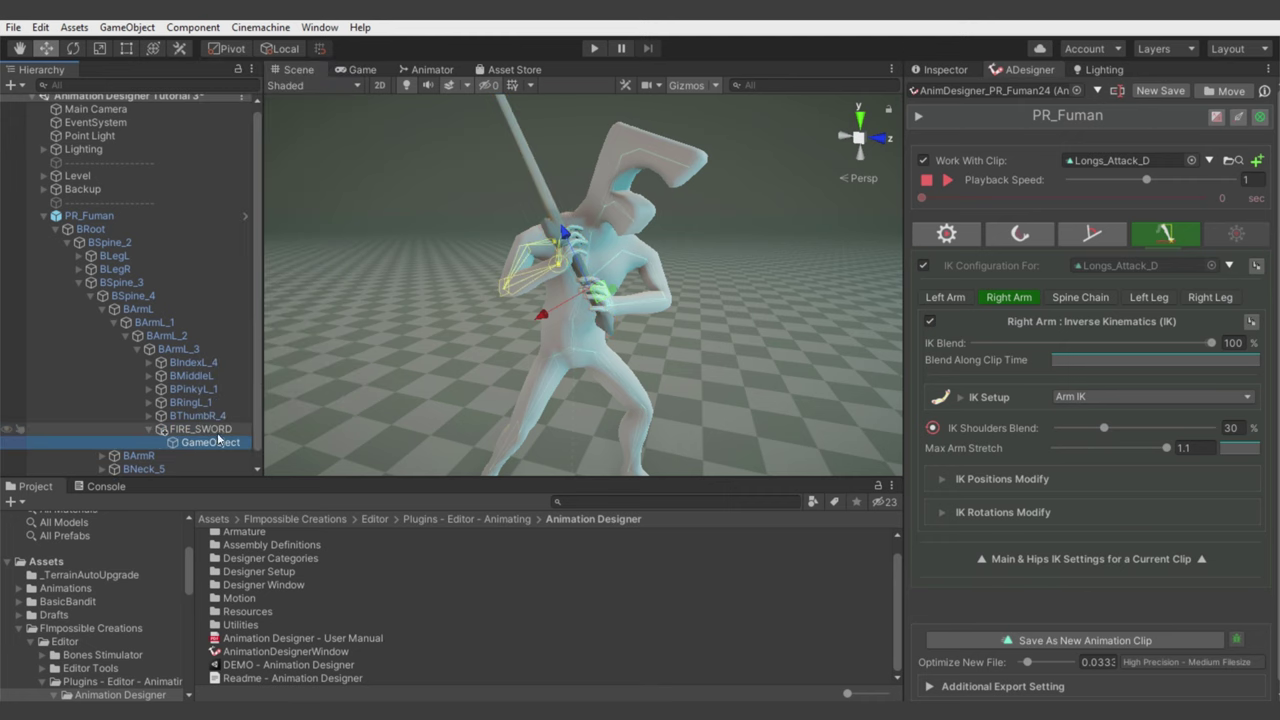
type("IK Helper")
key("Return")
scroll(1002, 462, "down", 1)
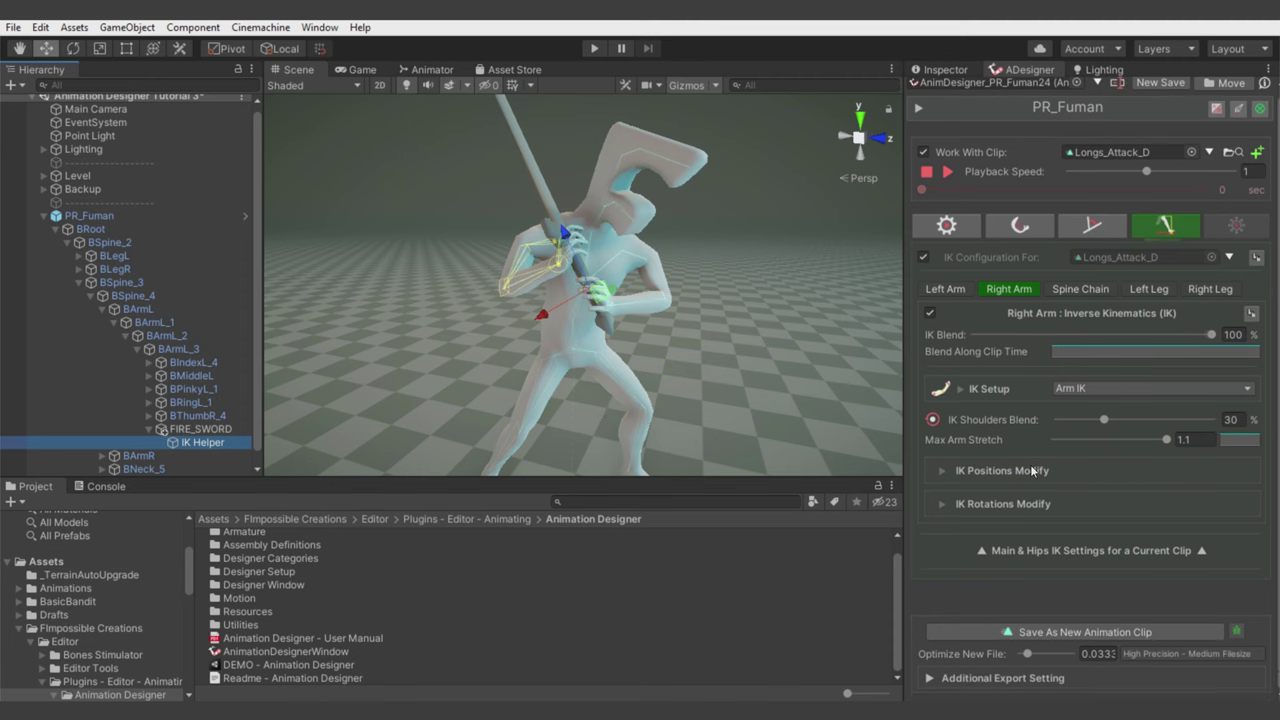
Blend right-arm IK position and rotation fully to IK Helper, then adjust the helper at the hand
left_click(1032, 470)
scroll(1032, 468, "down", 2)
scroll(1032, 466, "down", 1)
scroll(1030, 468, "down", 1)
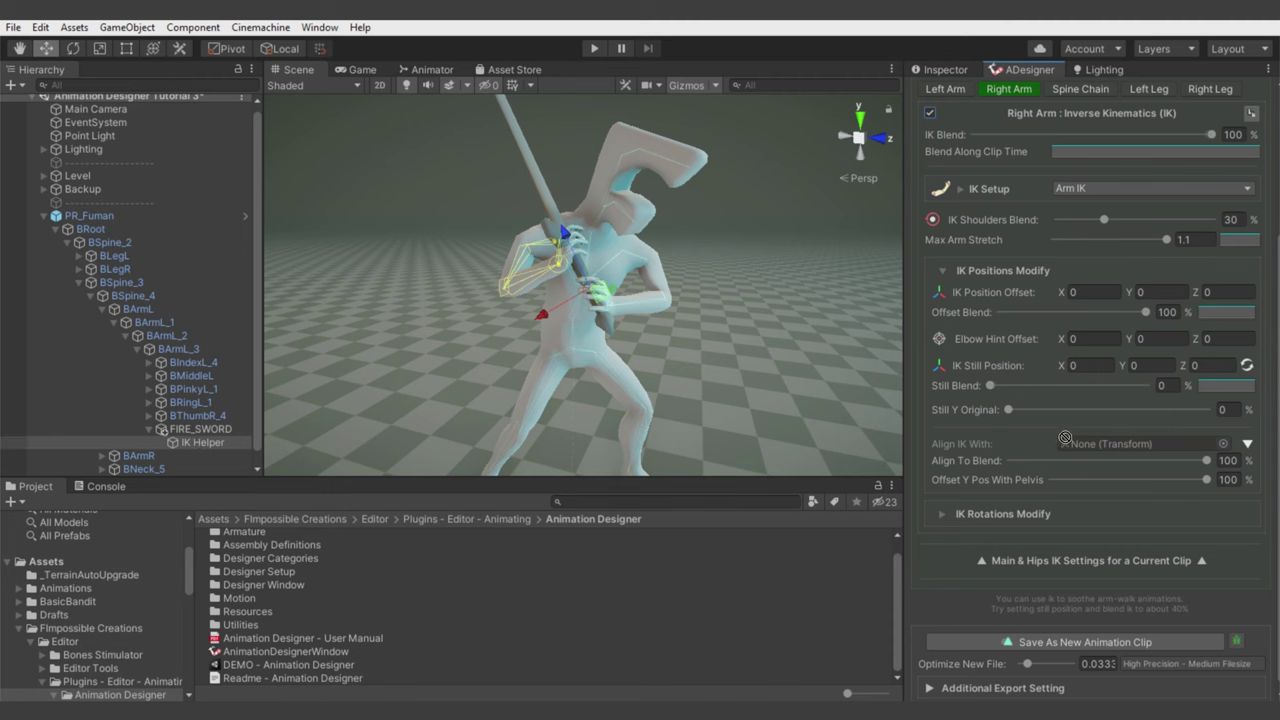
left_click_drag(1065, 437, 1106, 443)
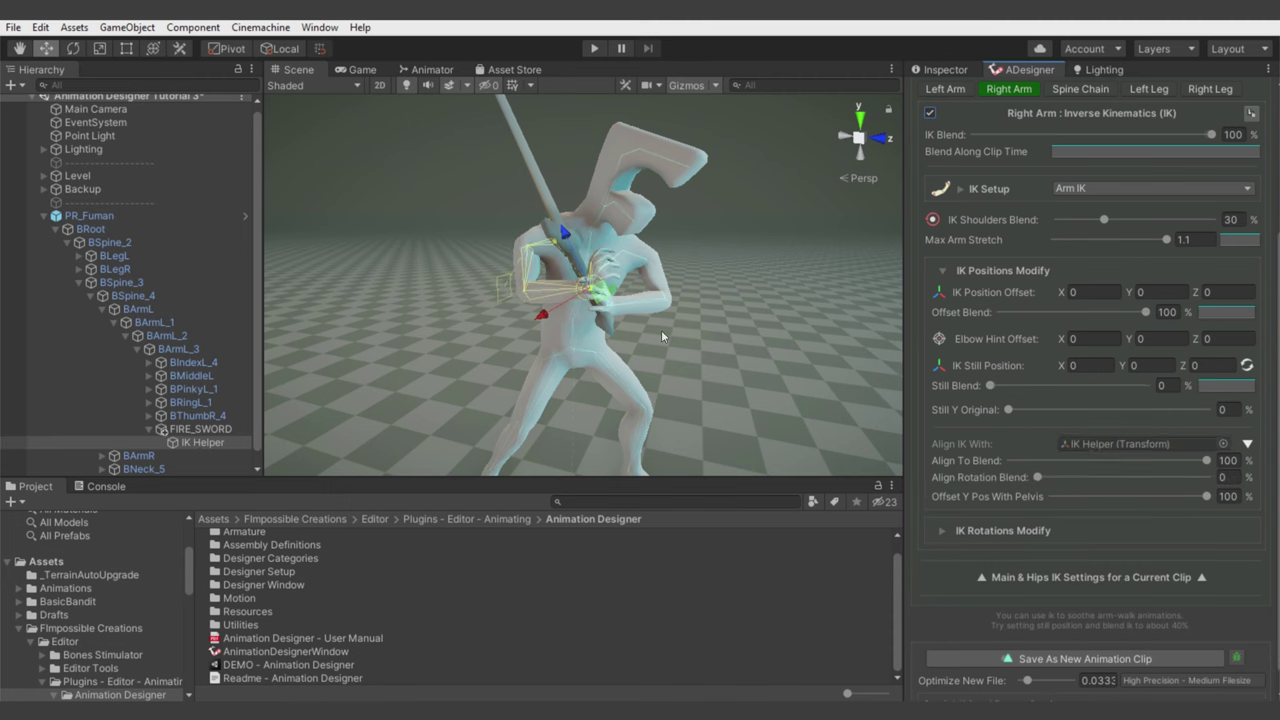
left_click_drag(1037, 477, 1121, 479)
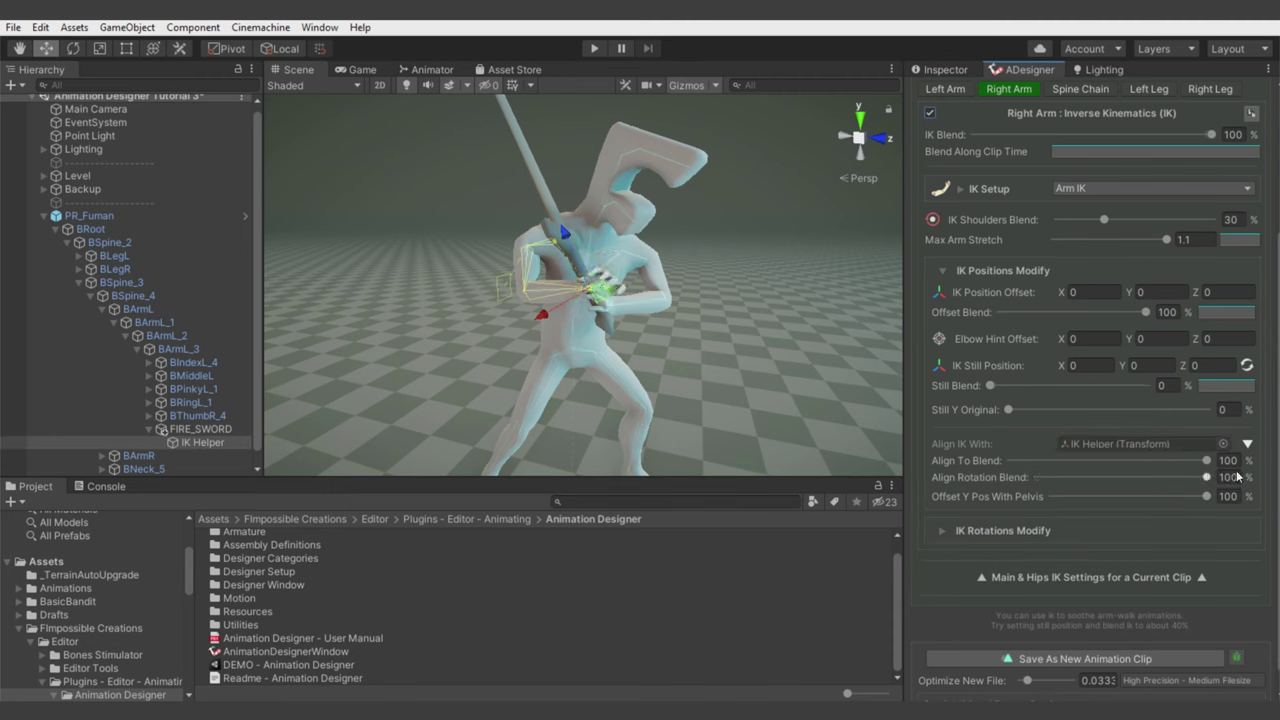
left_click(200, 442)
left_click_drag(573, 256, 558, 220)
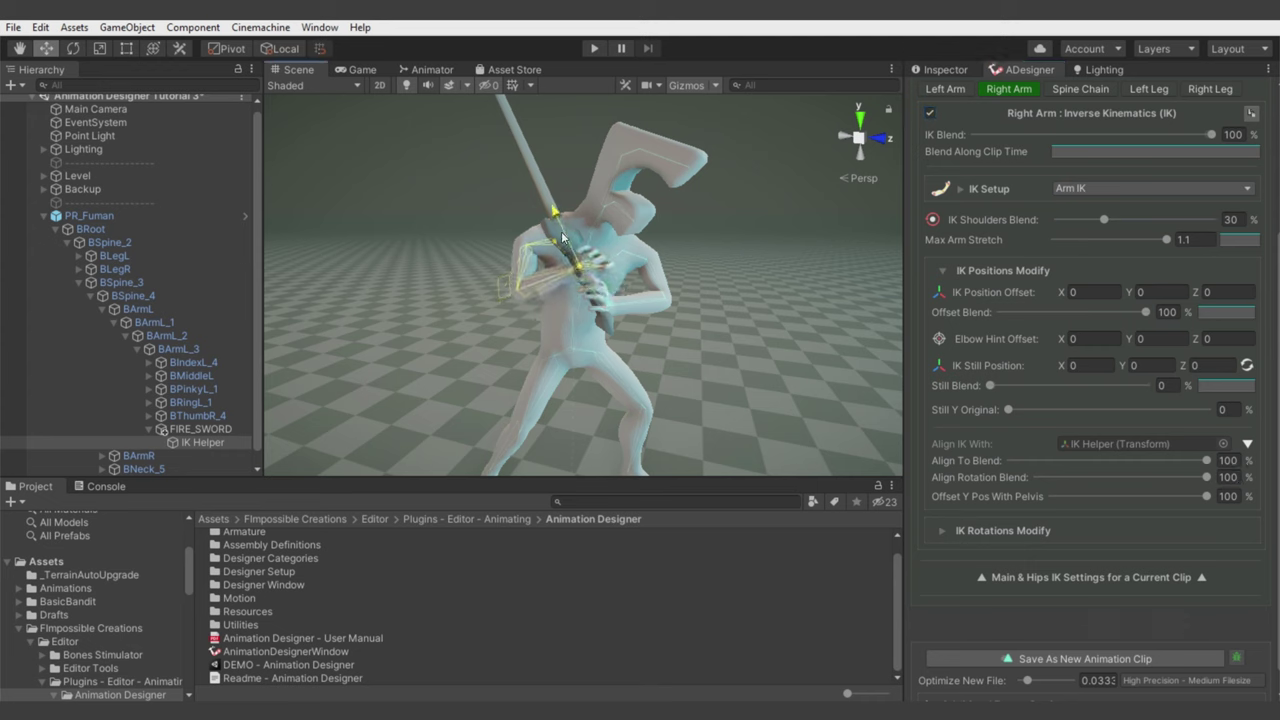
Resume the saved PR_Fuman design and stop the clip preview
left_click(74, 49)
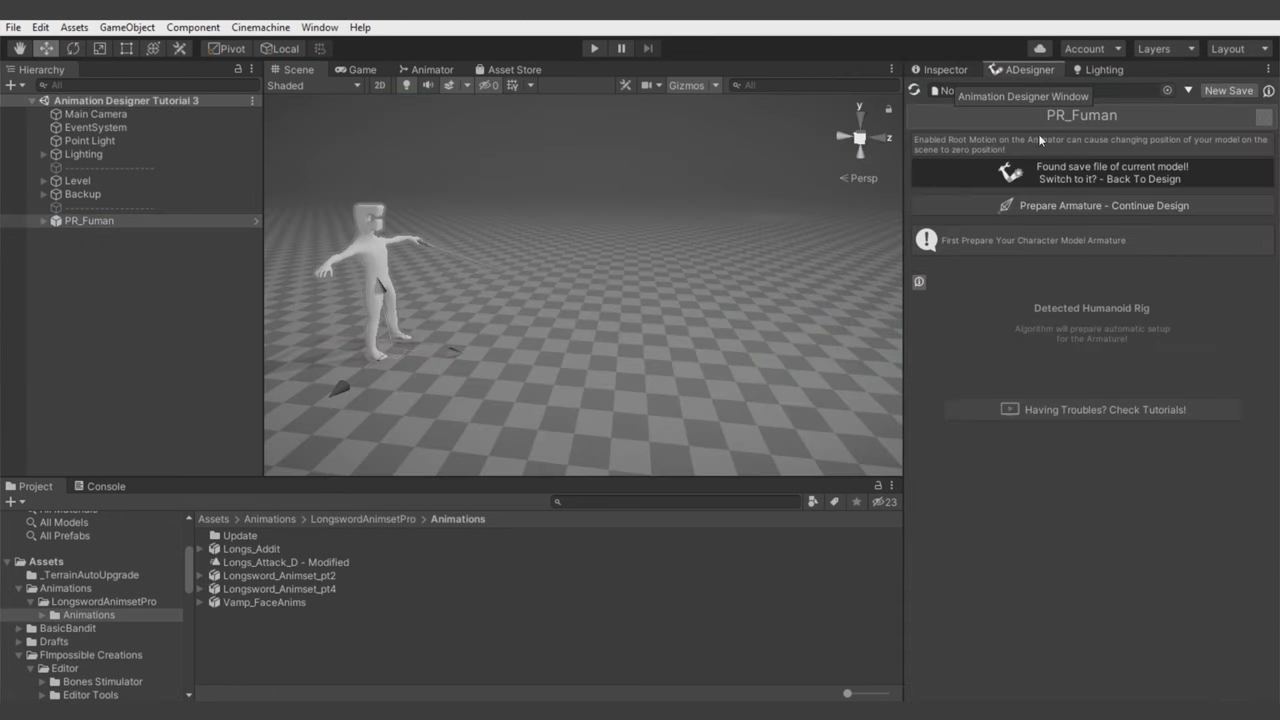
left_click(1080, 172)
left_click_drag(800, 300, 750, 306, "alt")
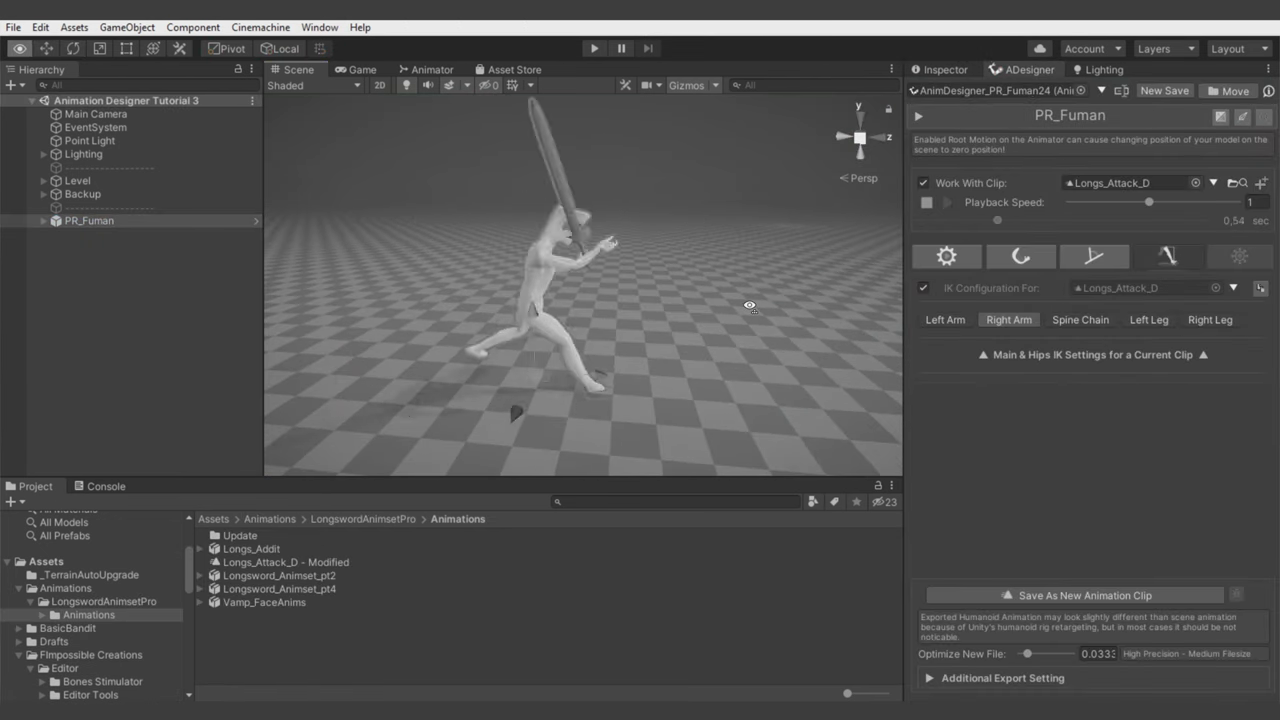
left_click(924, 202)
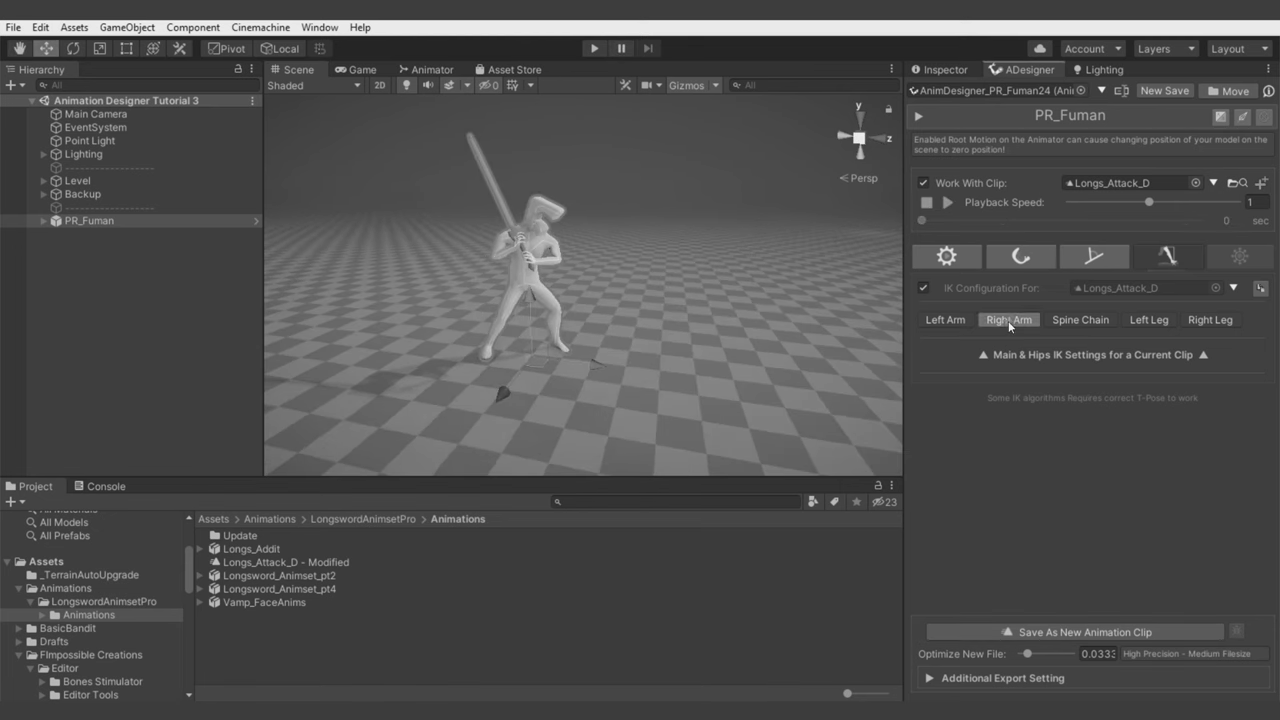
Drag IK Helper from under FIRE_SWORD into the Right Arm's Align IK With field
left_click(1008, 321)
scroll(1015, 510, "down", 3)
scroll(1100, 500, "down", 3)
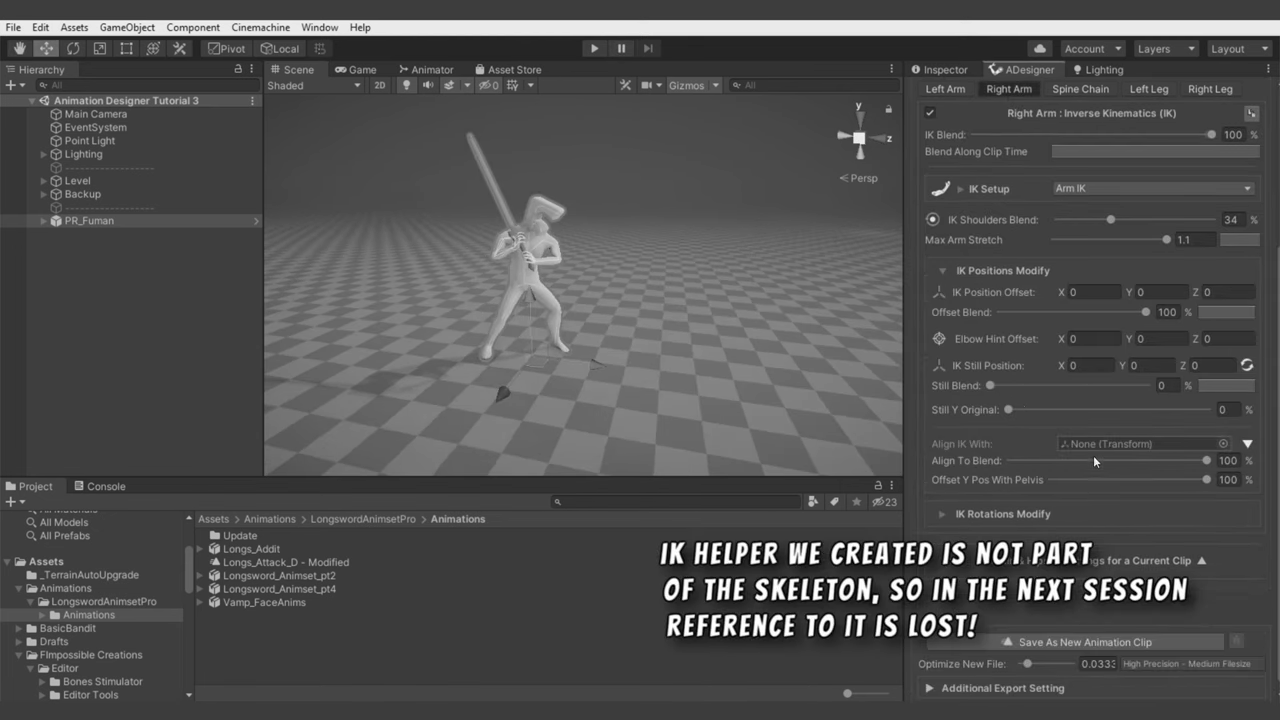
left_click(494, 188)
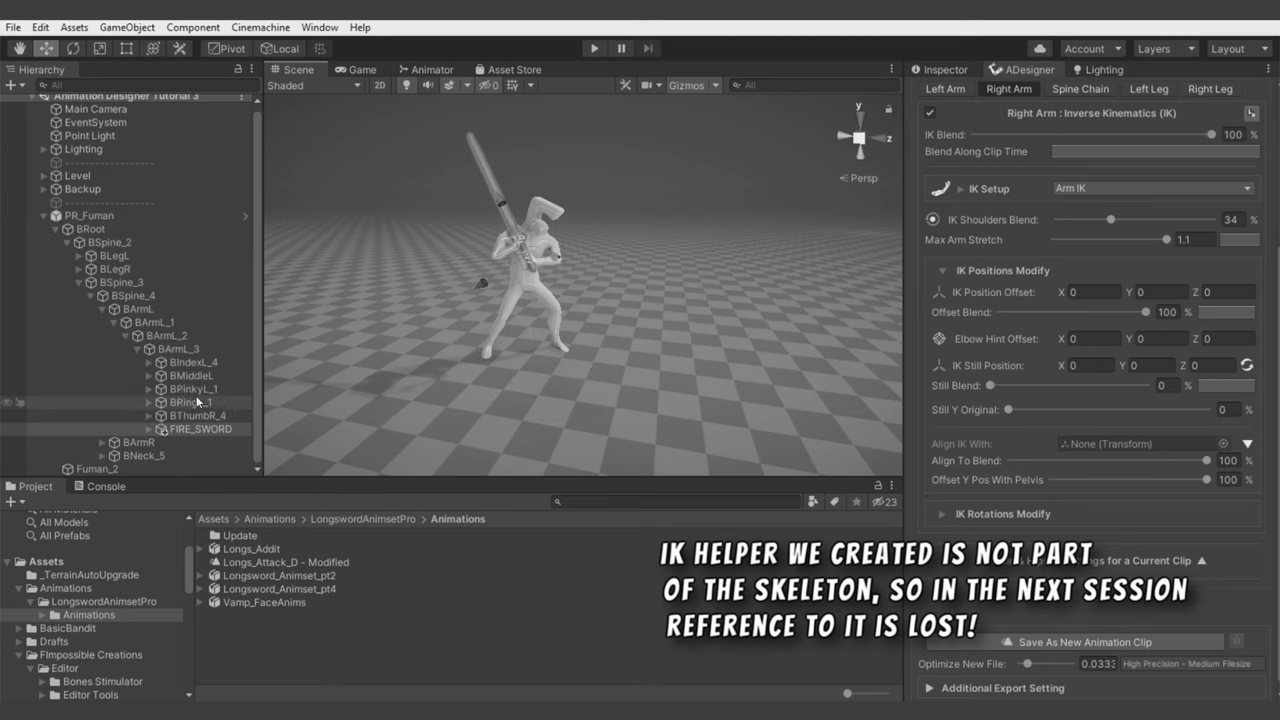
left_click_drag(150, 432, 1140, 443)
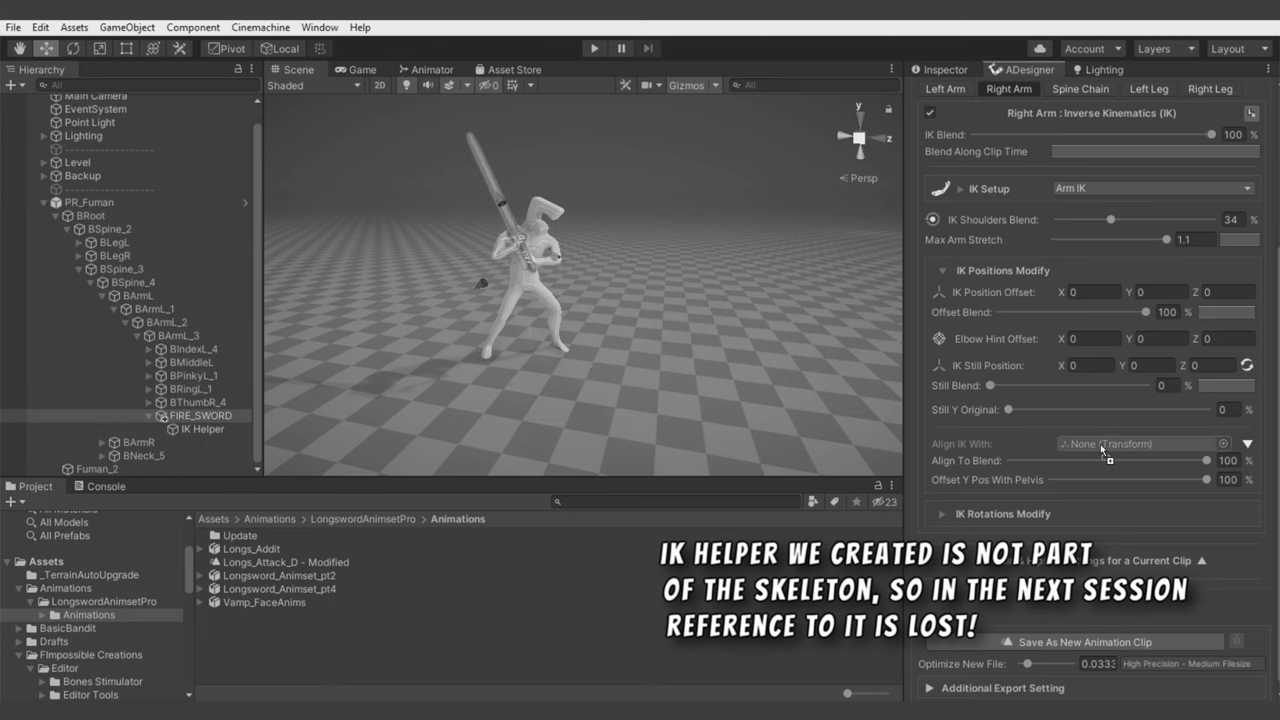
scroll(1056, 425, "up", 3)
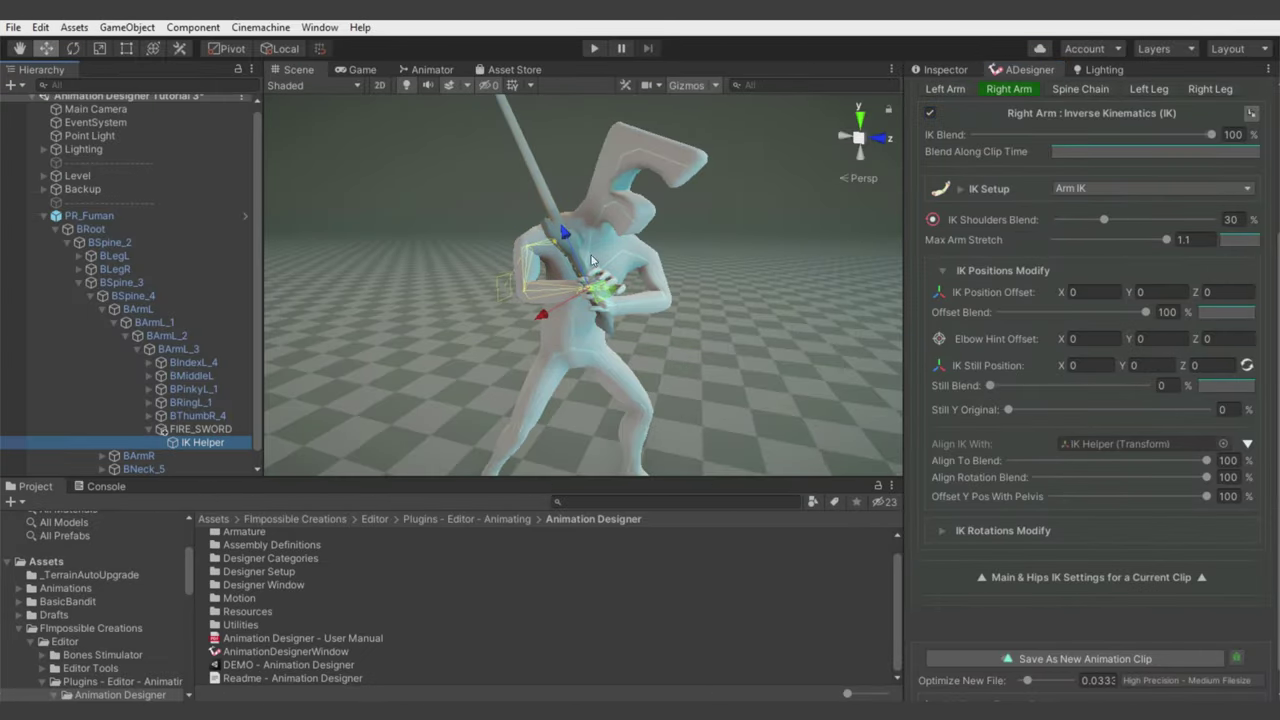
Frame the IK Helper and move it so the right hand grips the sword better
key("e")
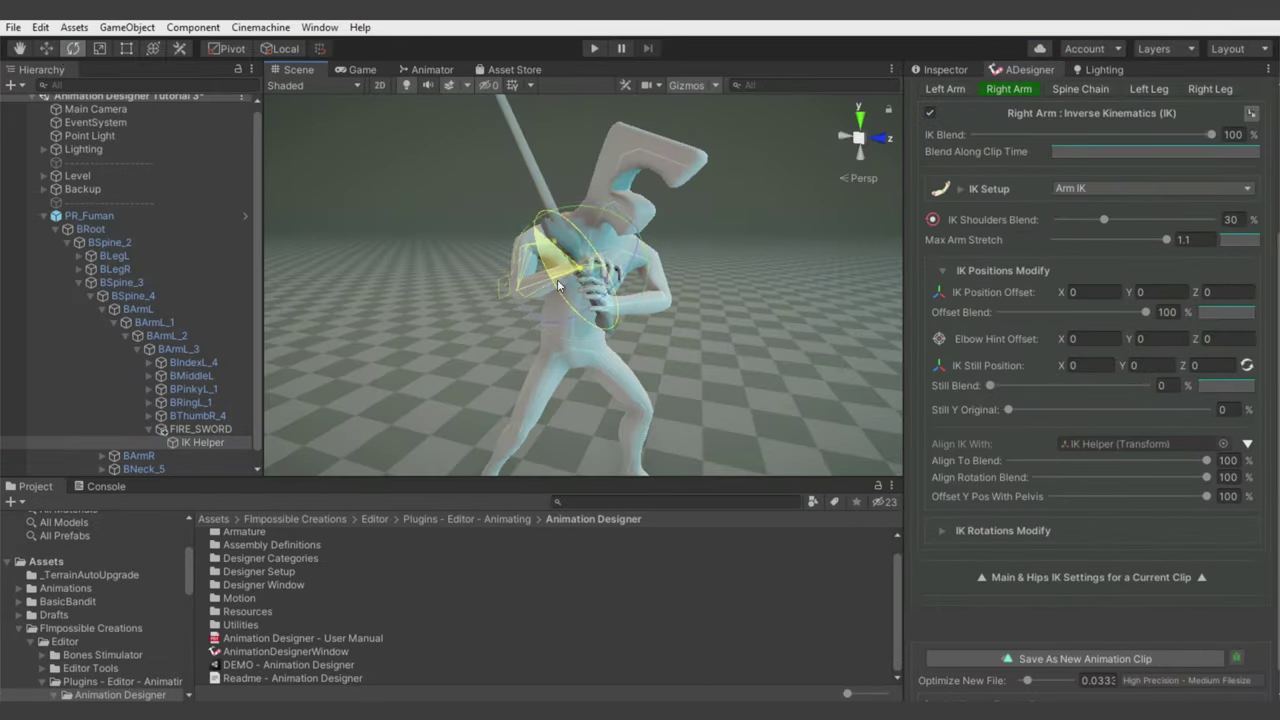
key("f")
key("w")
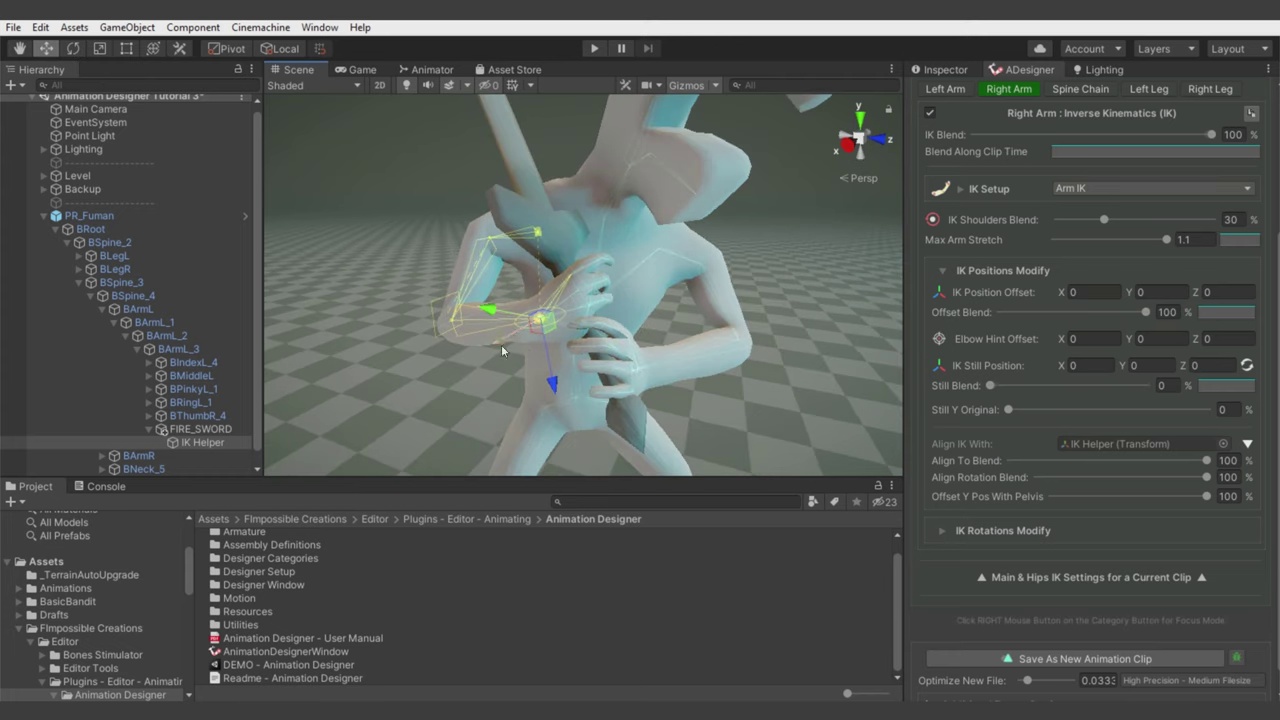
left_click_drag(485, 346, 495, 321)
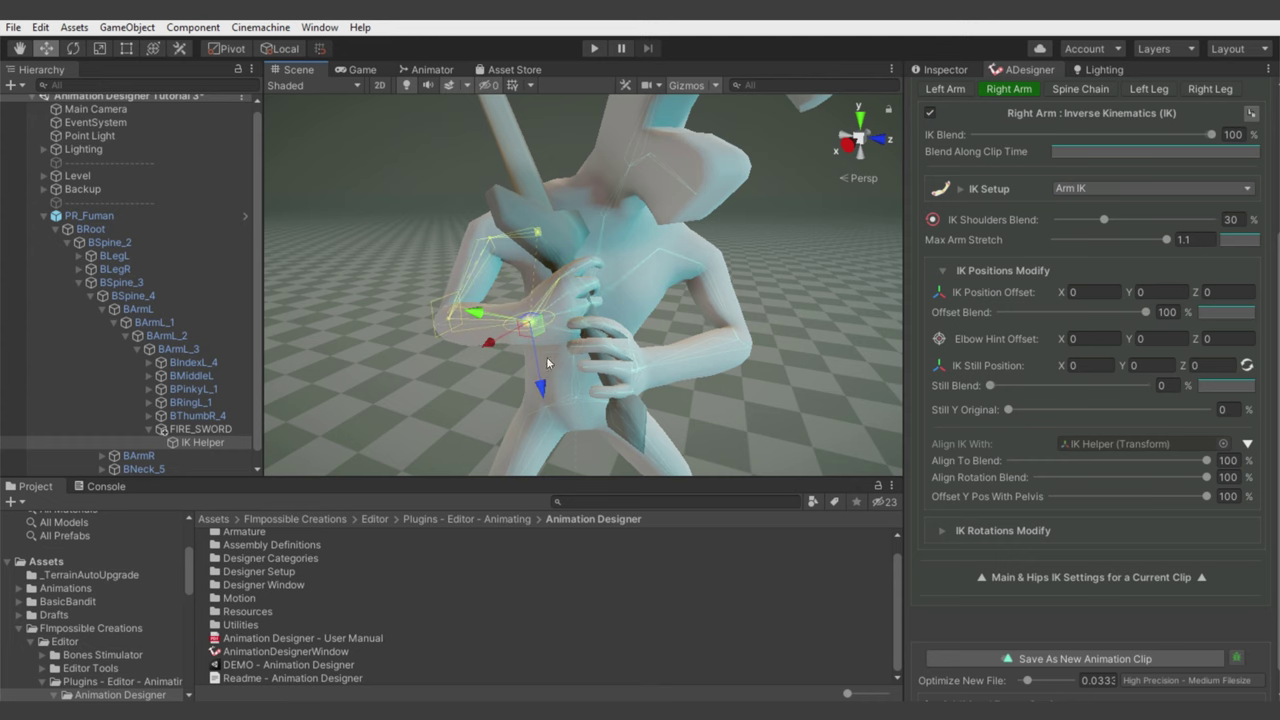
key("e")
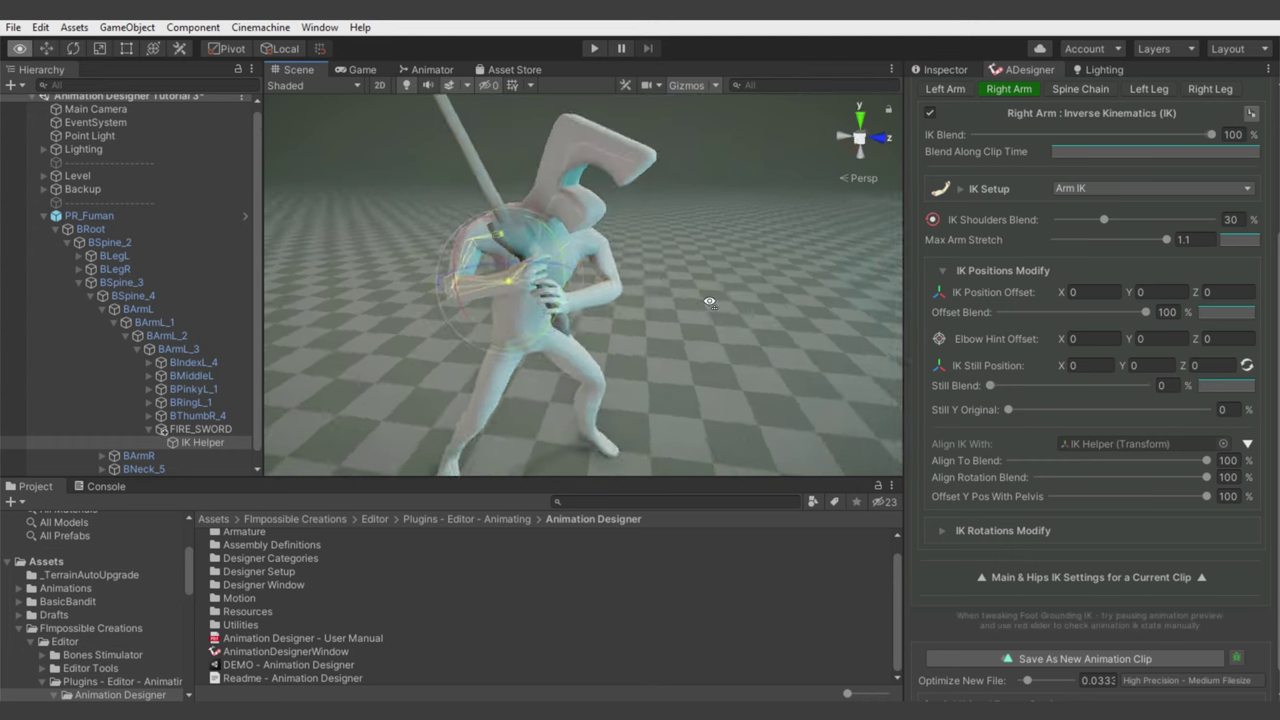
Scrub Longs_Attack_D to 0.39 s, inspect the shoulder, and show the Bone Modificators section
scroll(575, 277, "down", 5)
scroll(1017, 304, "up", 5)
mouse_move(925, 198)
left_mouse_down()
mouse_move(1030, 230)
mouse_move(978, 215)
left_mouse_up()
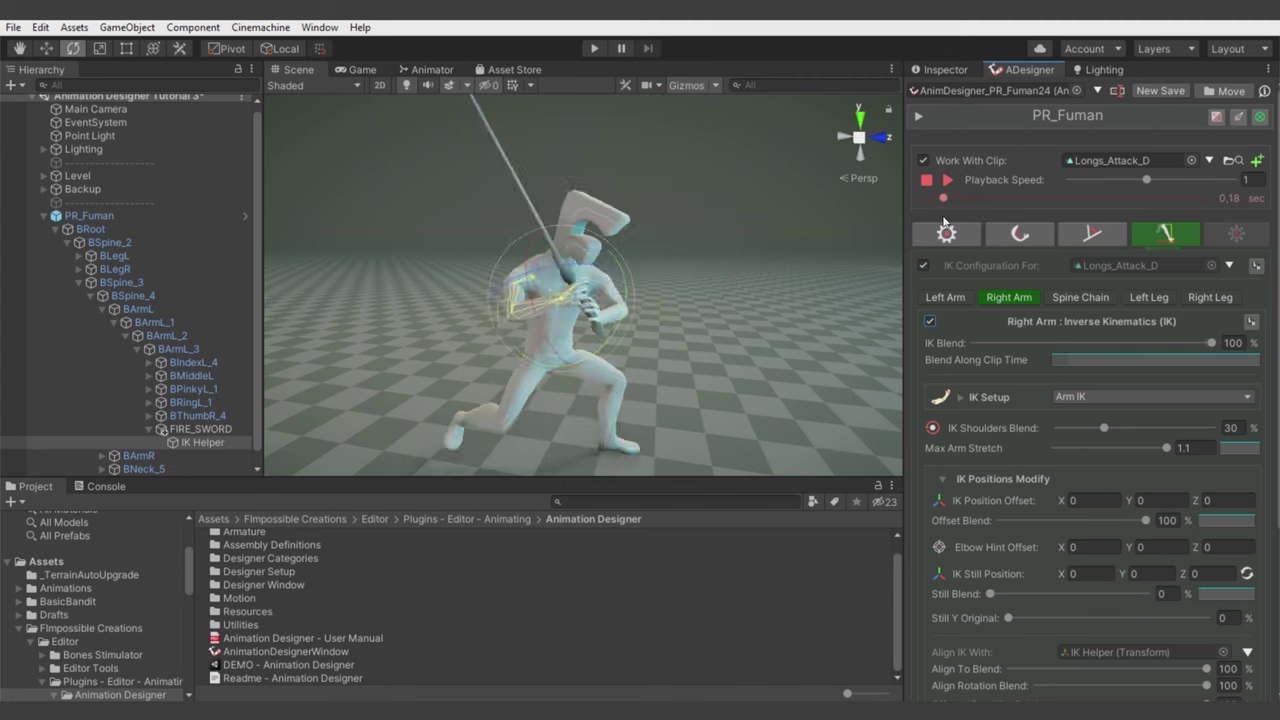
left_click_drag(820, 290, 759, 296, "alt")
scroll(525, 288, "up", 5)
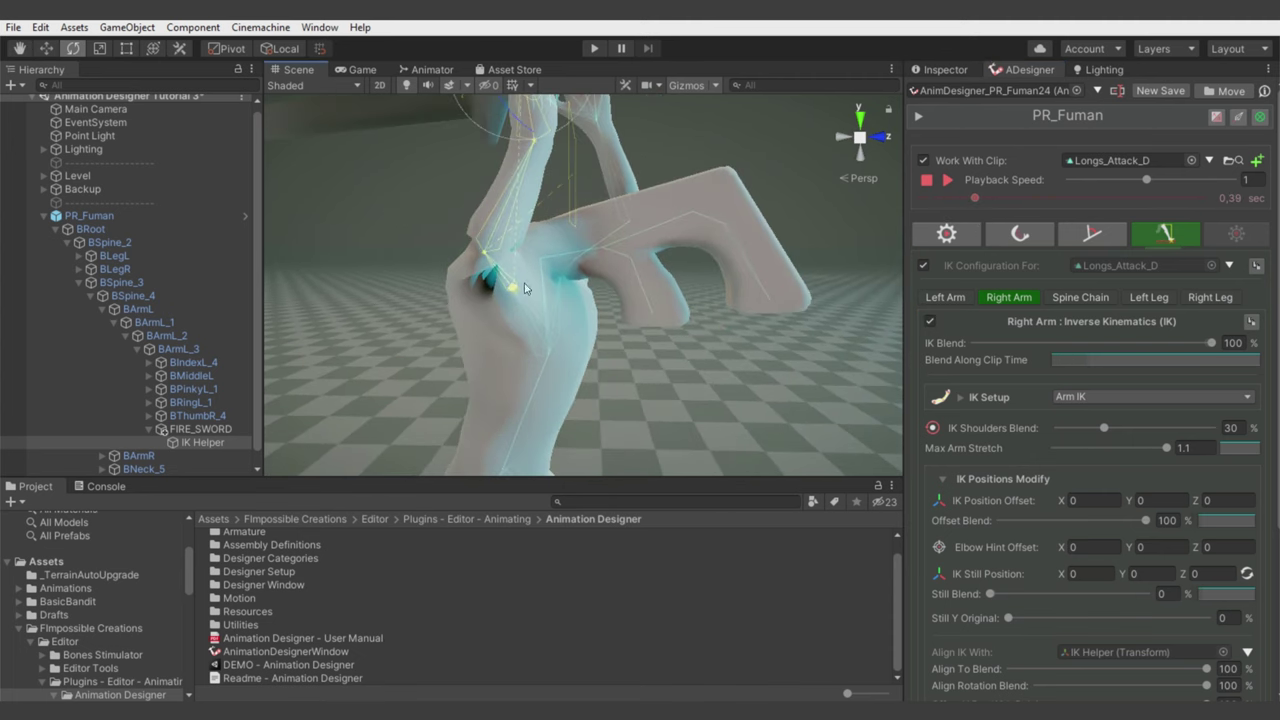
left_click_drag(538, 272, 600, 270, "alt")
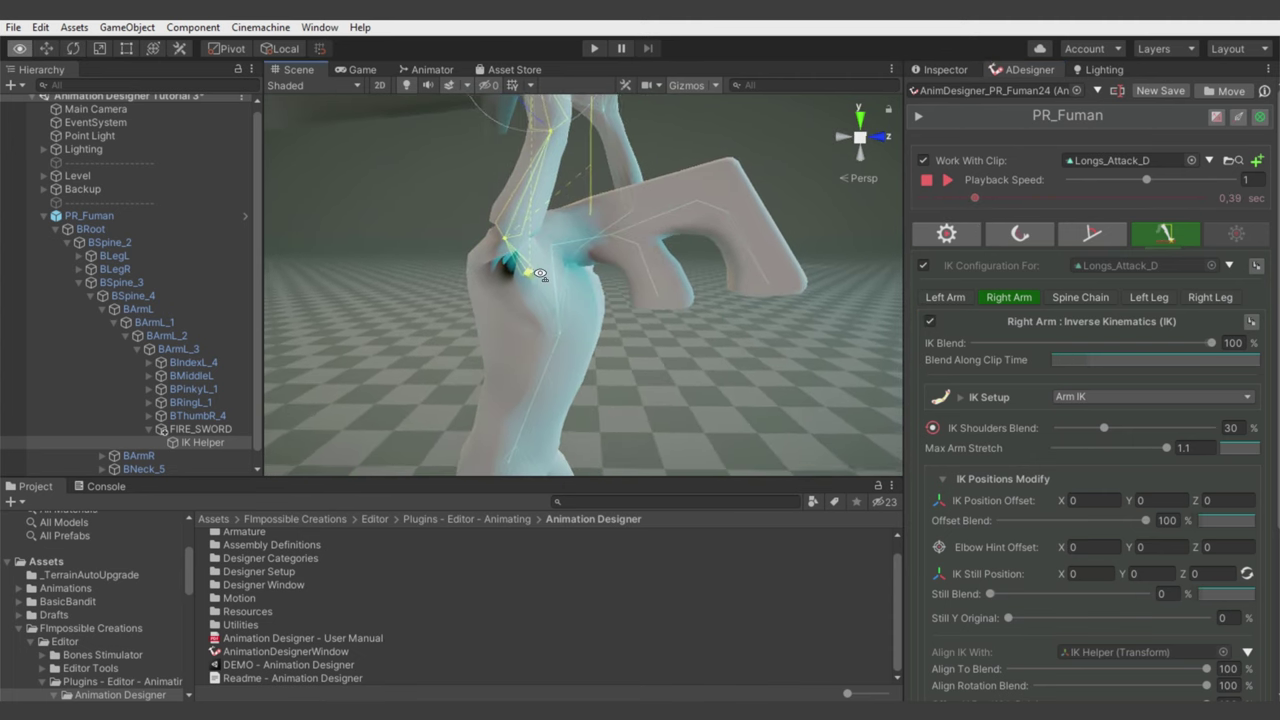
left_click(1093, 233)
Add a RightShoulder modifier with angles 25.06, 5.94 and 62.21
left_click(1044, 321)
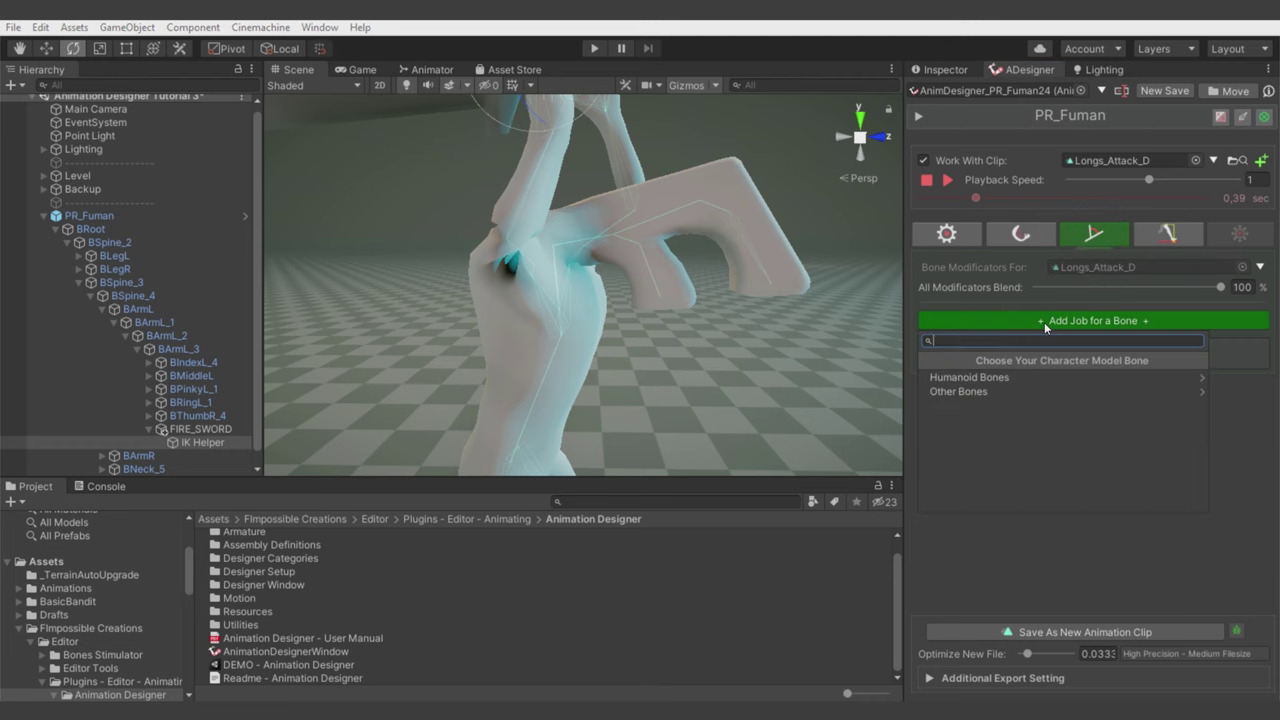
type("rights")
key("Return")
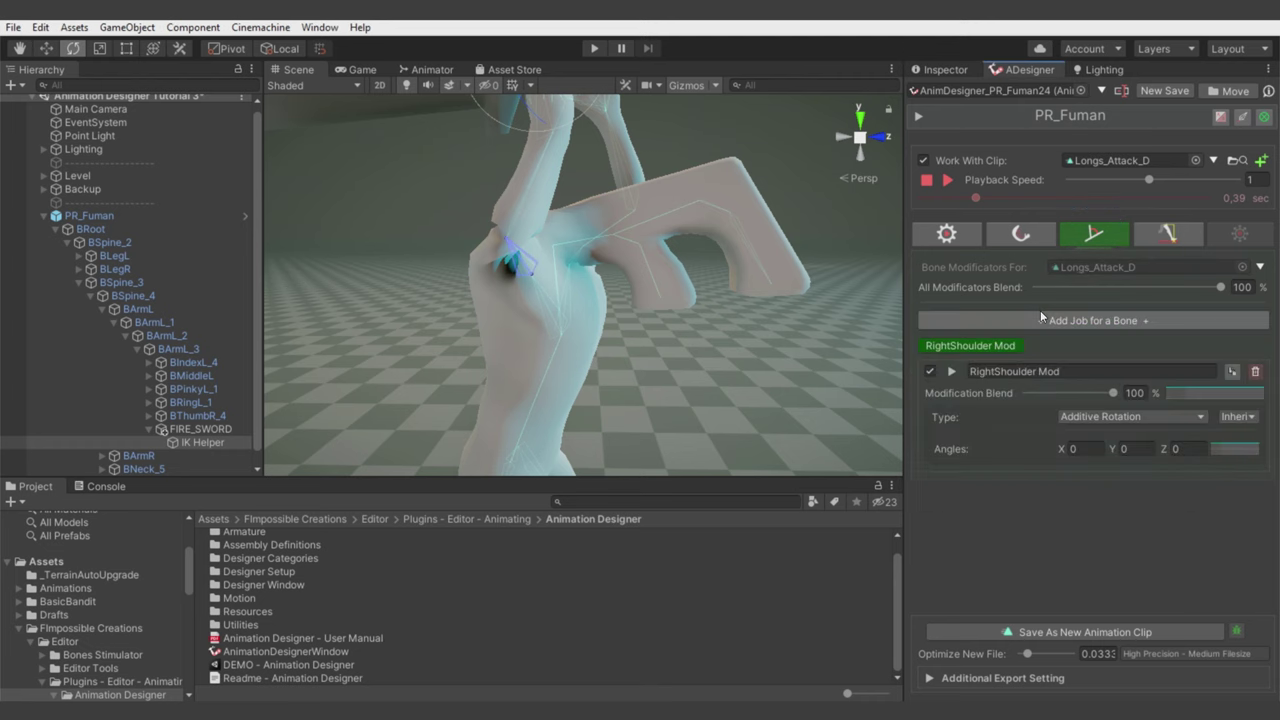
scroll(654, 302, "down", 3)
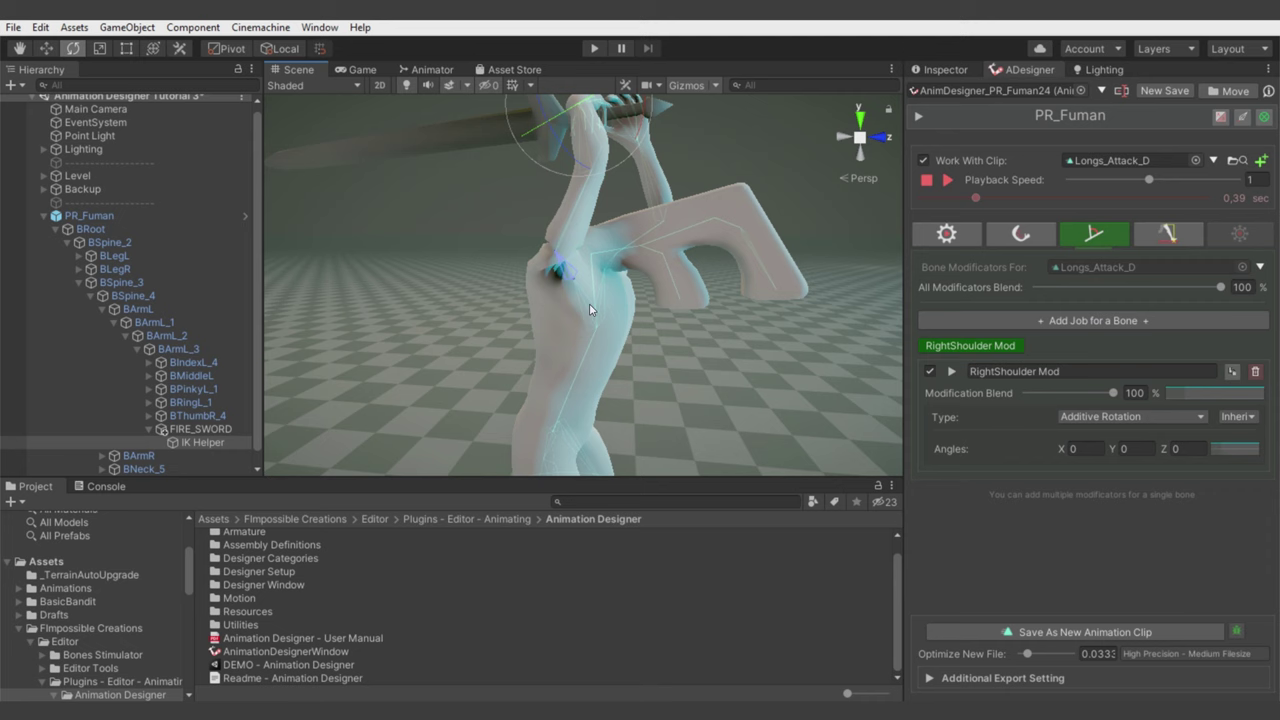
left_click_drag(1009, 449, 1060, 449)
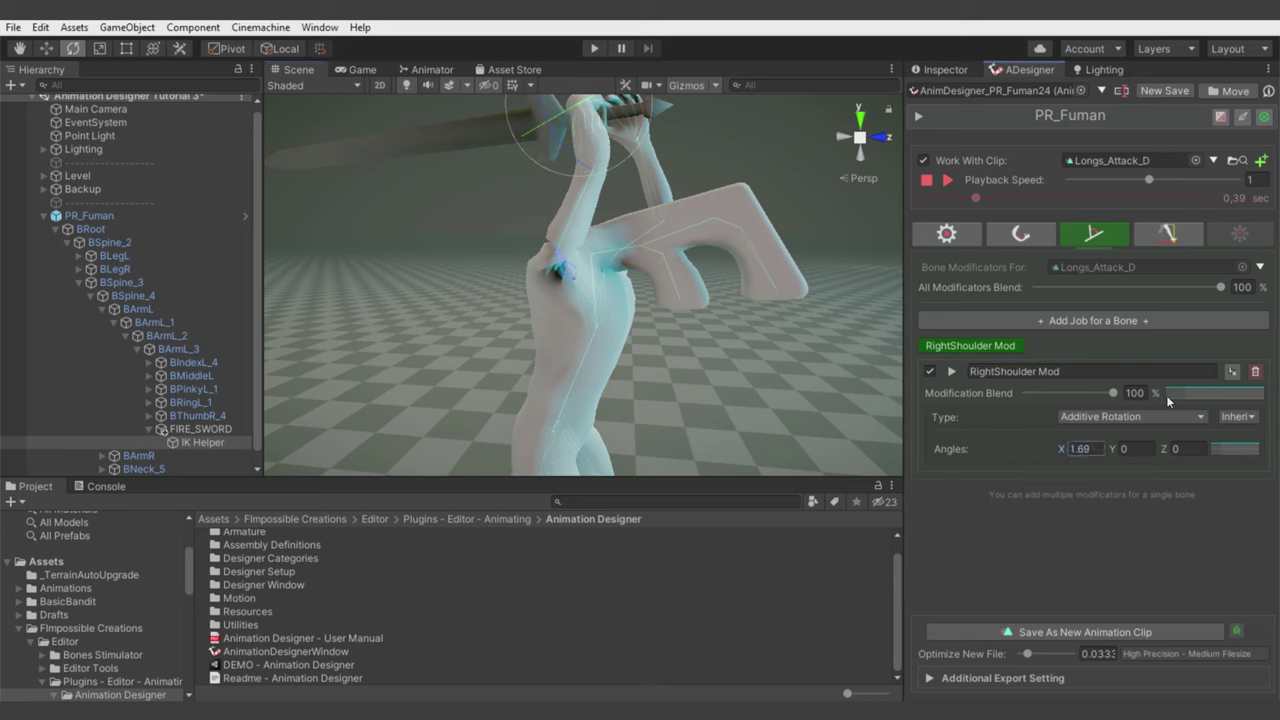
type("5")
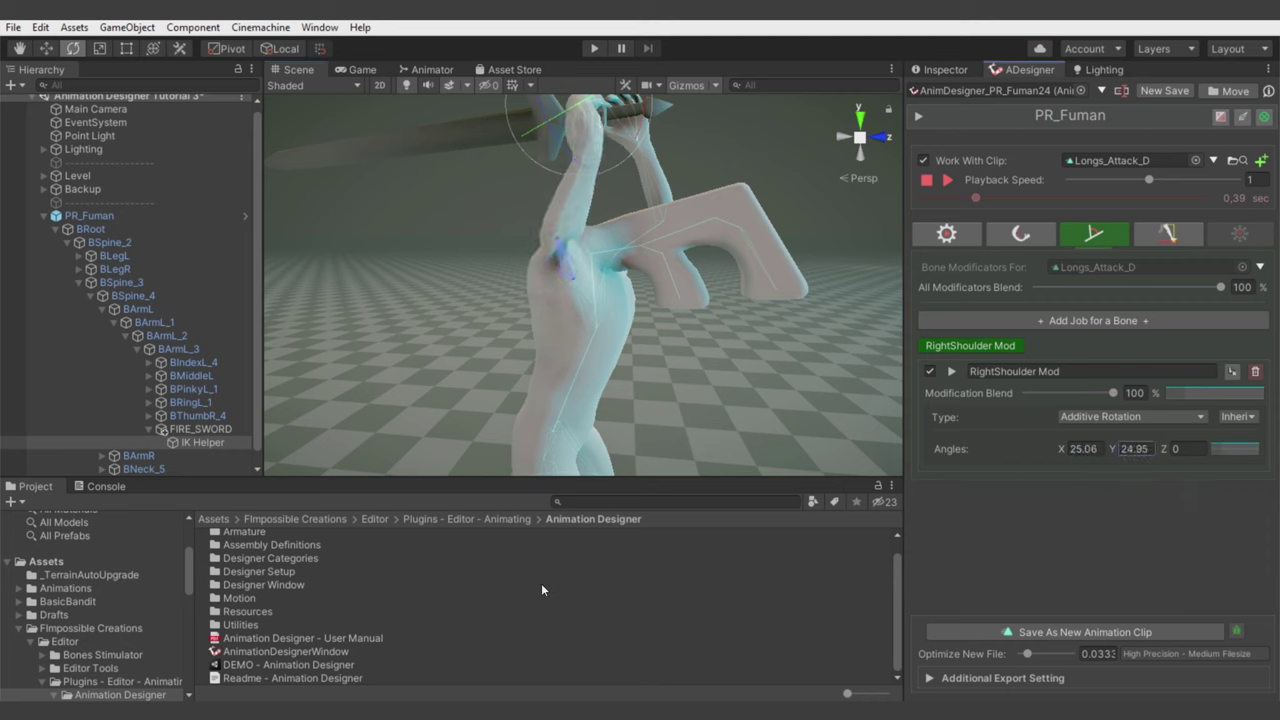
type(".9470.85")
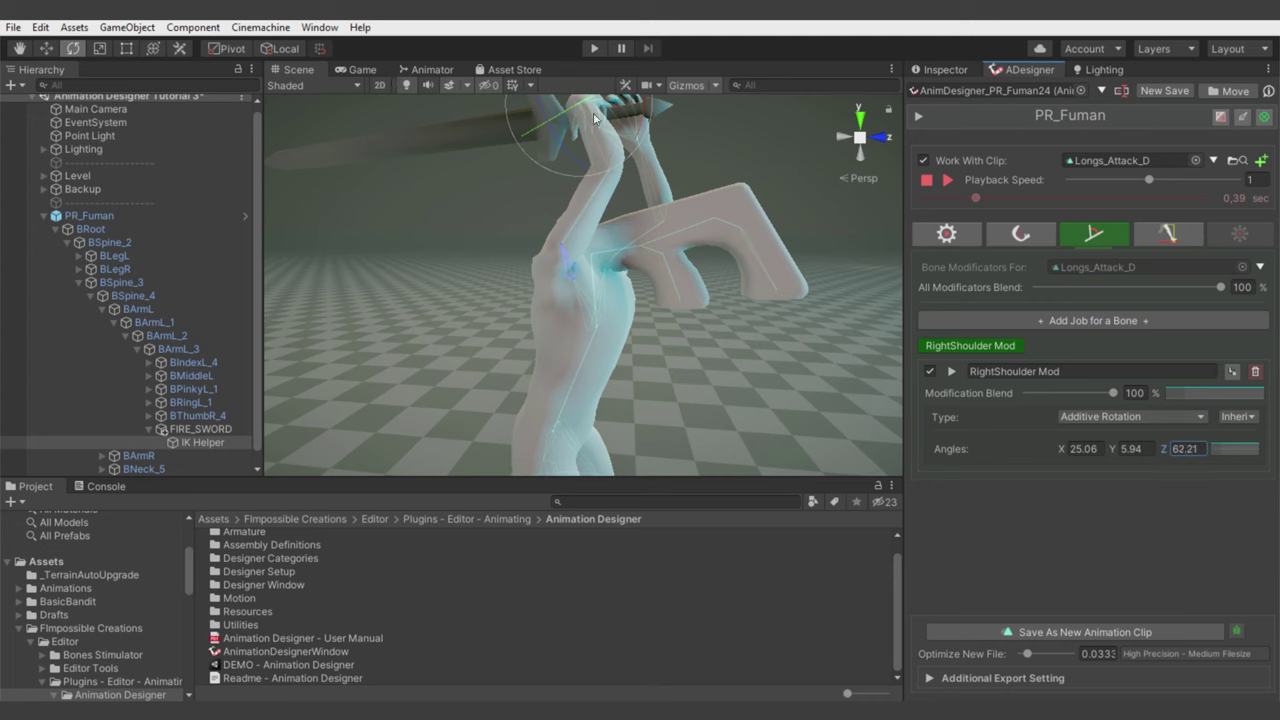
Set the modifier mode to Affect IK and bring up its blend curve
left_click(1232, 416)
left_click(1212, 451)
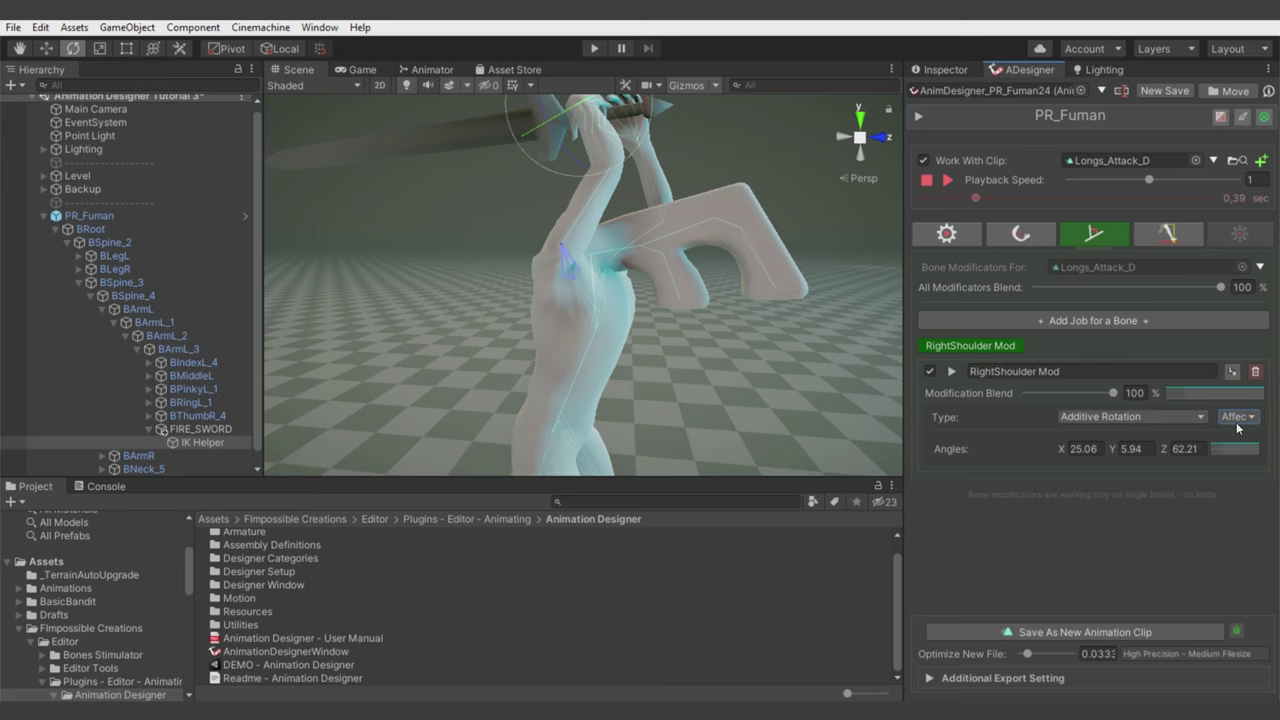
left_click(1236, 416)
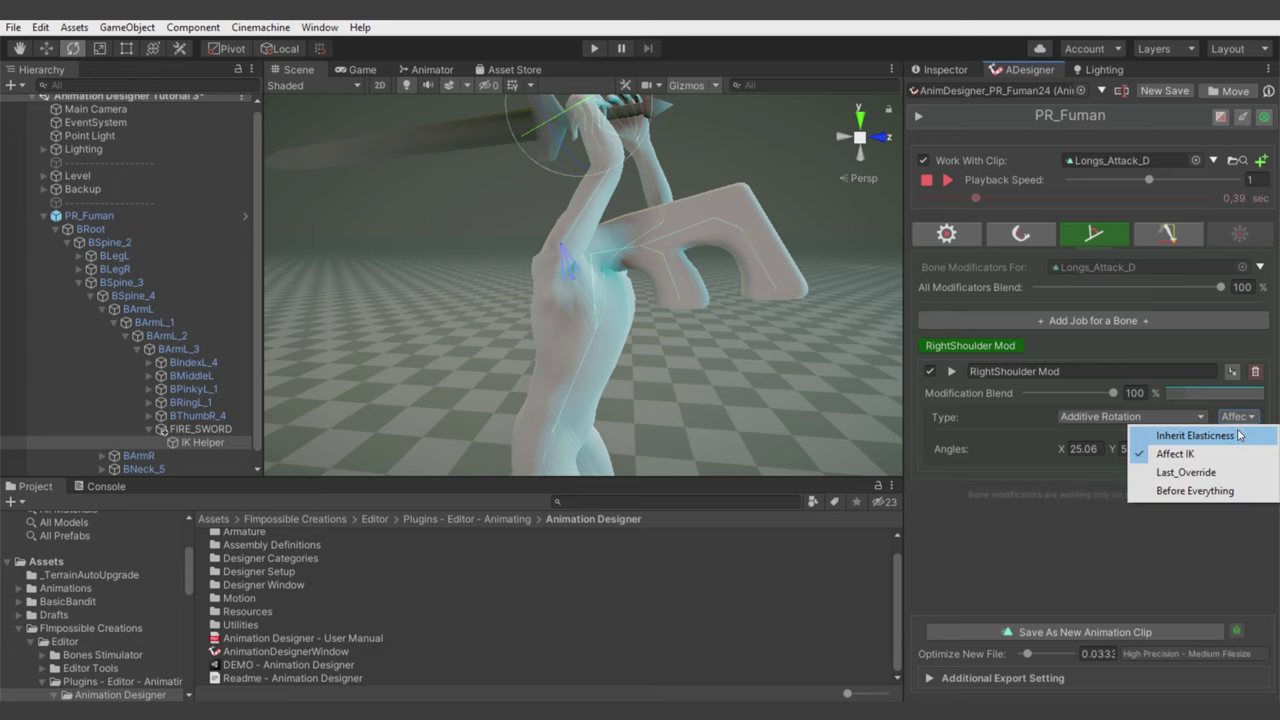
left_click(1217, 452)
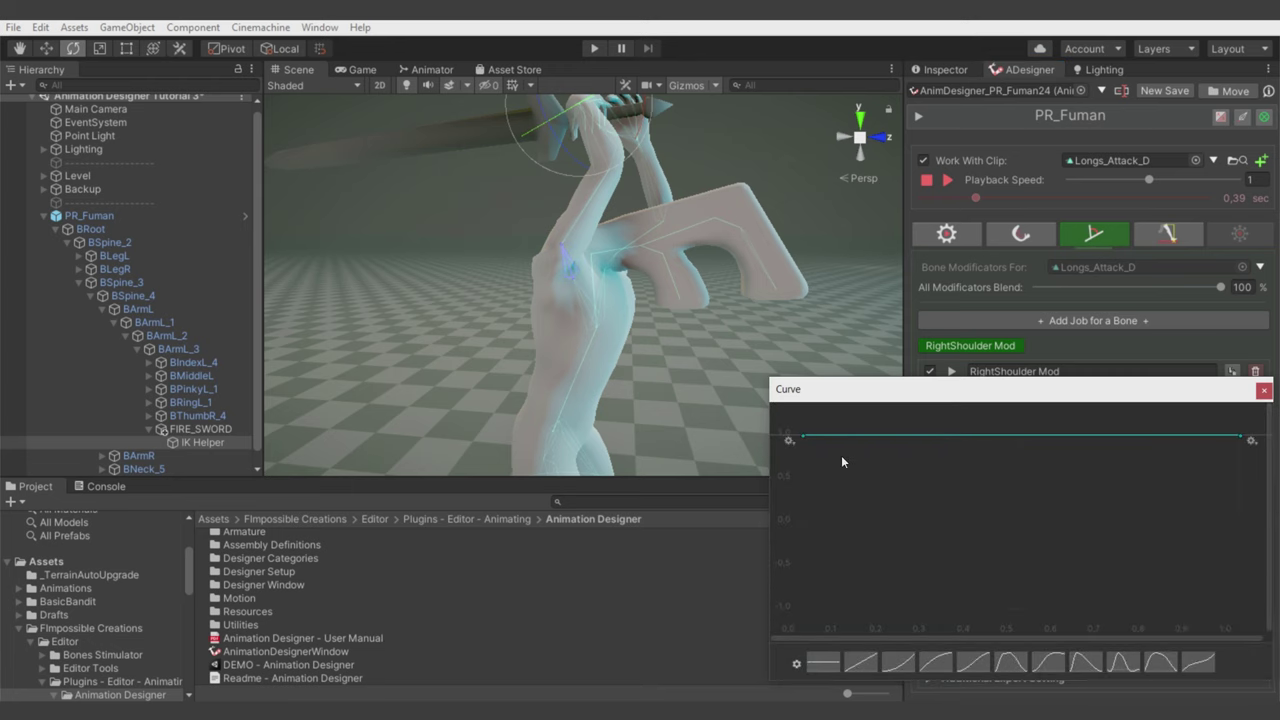
Shape the Angles blend curve into a bump, dropping the end key to about (0.32, 0)
left_click(1266, 390)
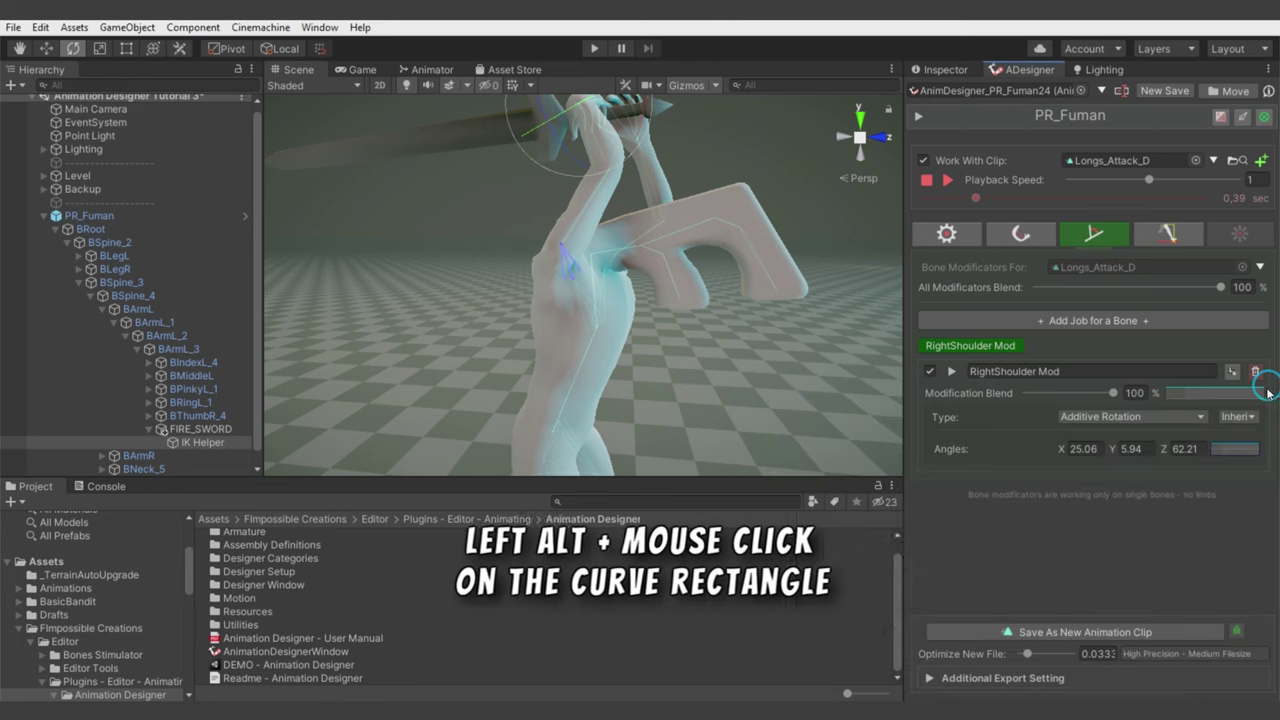
left_click(1232, 448, "alt")
left_click(885, 437)
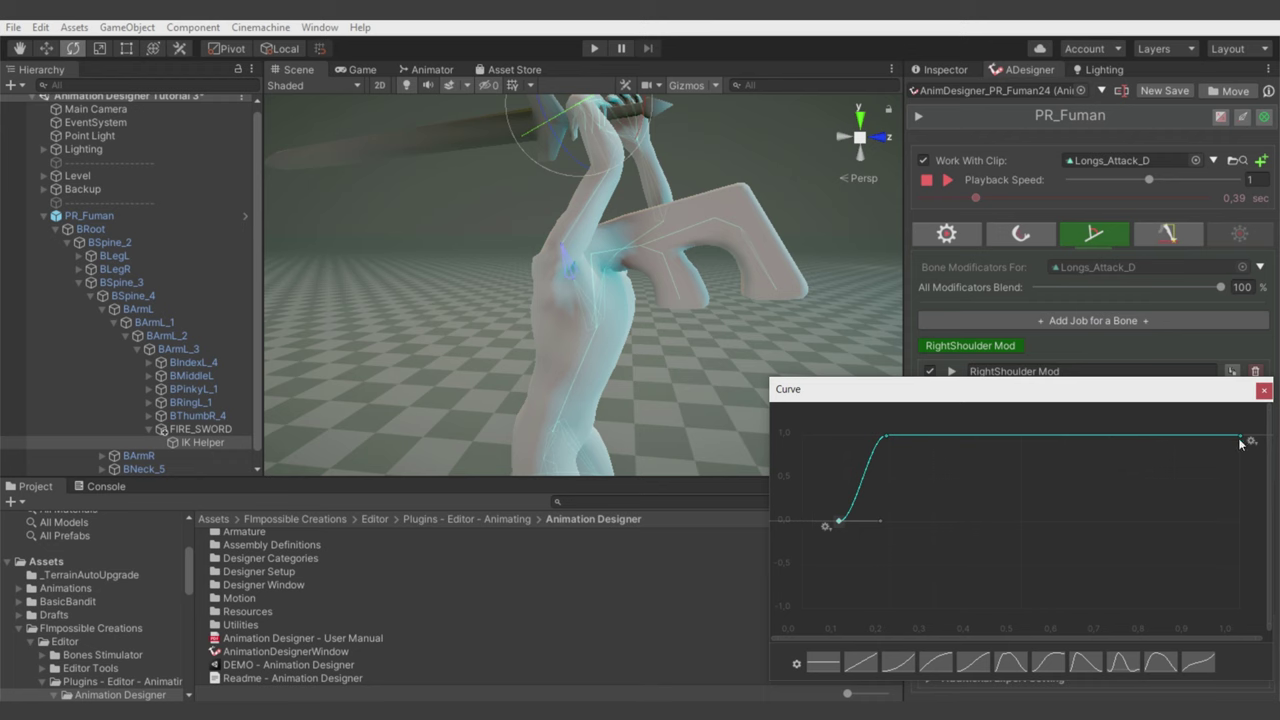
left_click_drag(1240, 440, 937, 527)
left_click(1262, 396)
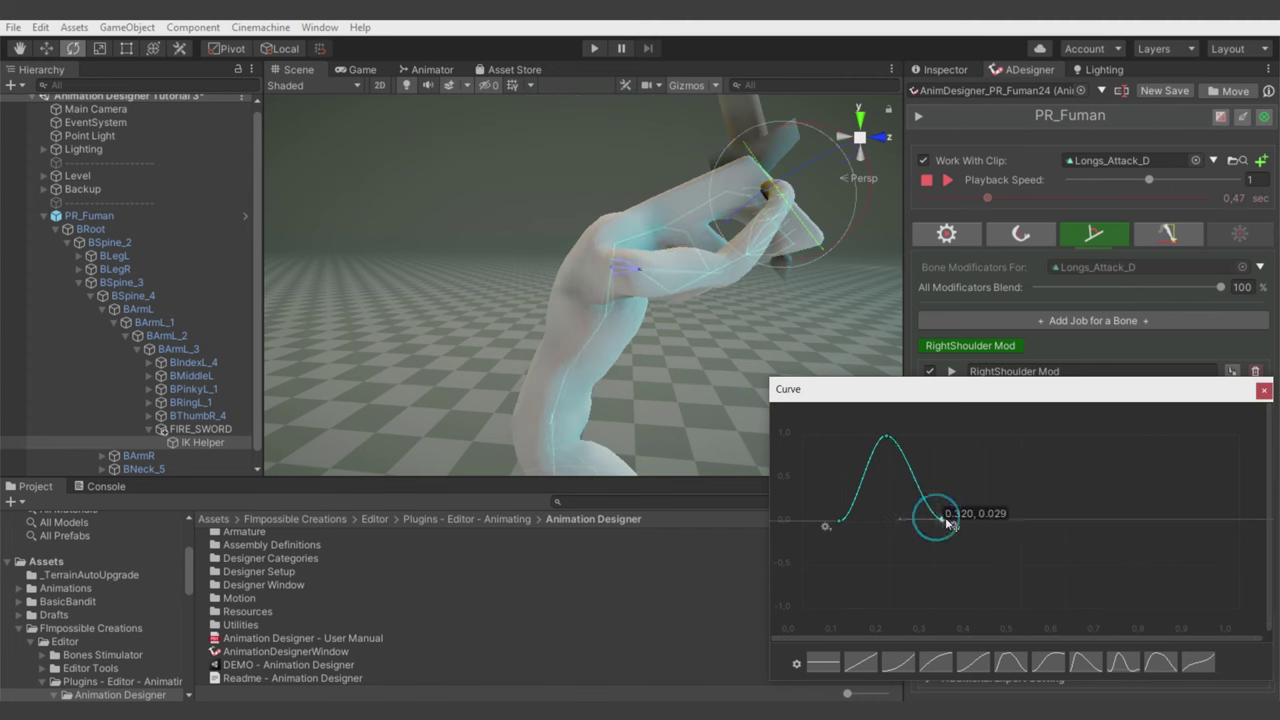
Watch the sword swing with the curve-blended shoulder correction from closer views
scroll(729, 339, "down", 5)
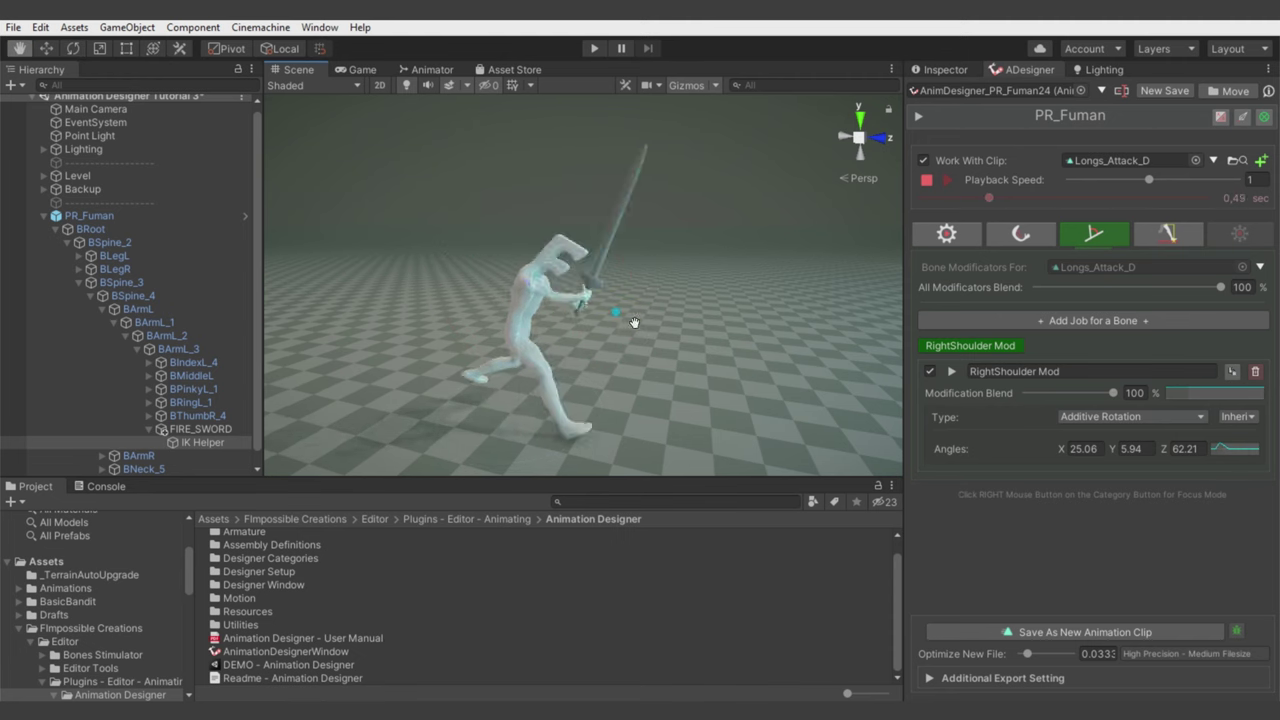
mouse_move(685, 365)
left_mouse_down("alt")
mouse_move(721, 374)
mouse_move(726, 338)
left_mouse_up("alt")
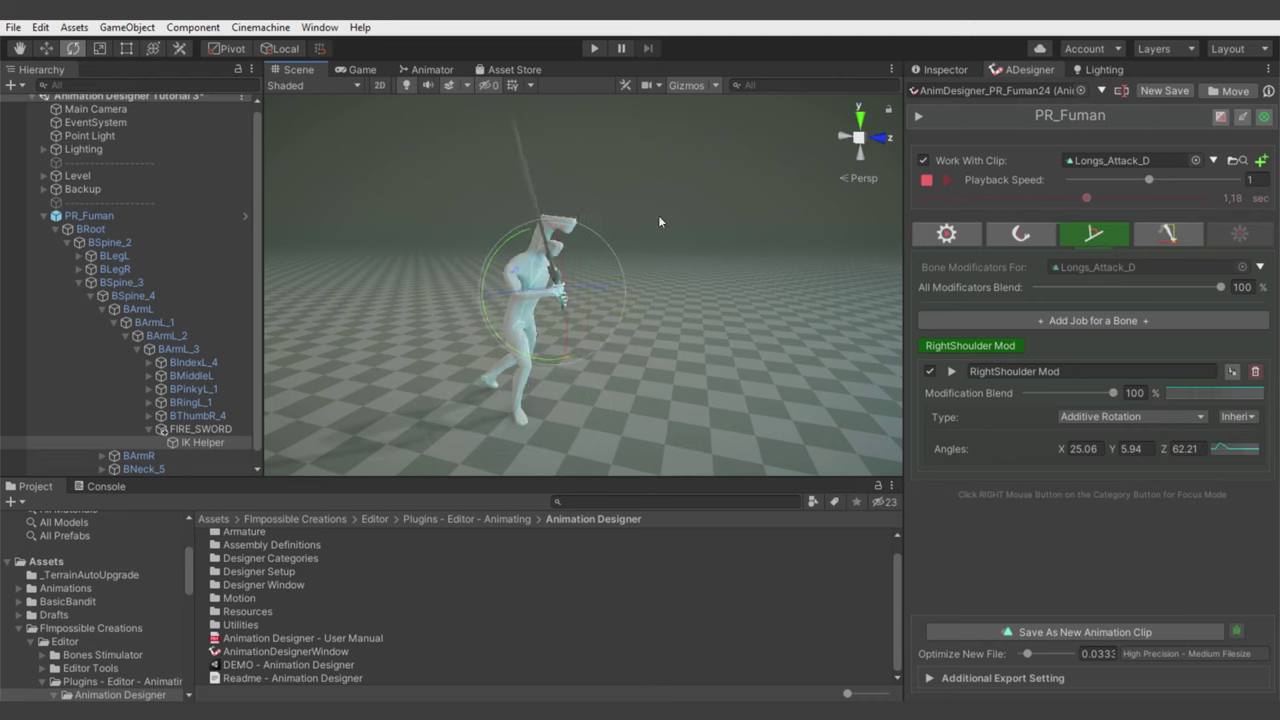
left_click(21, 48)
left_click_drag(663, 320, 721, 367, "alt")
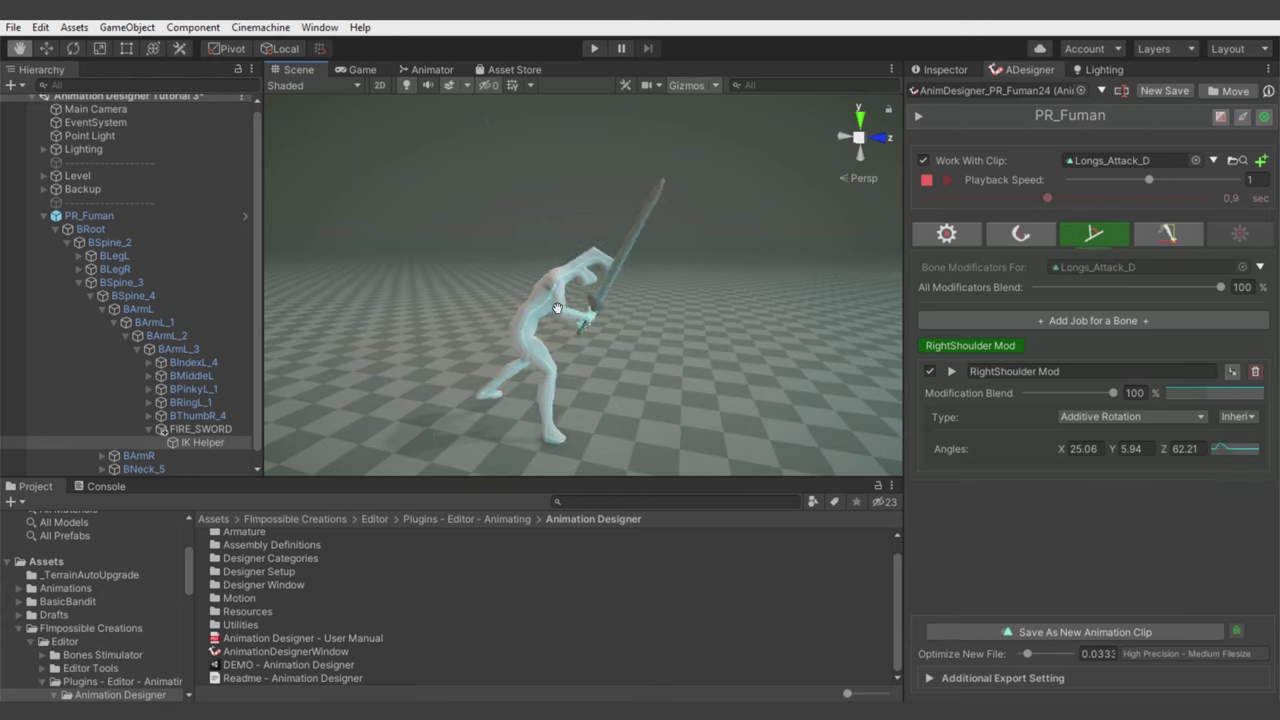
Enable Left Arm elasticness at 100% rotation, rapidity 0.834, damping 0.337, swingsiness 0.701
left_click(1021, 234)
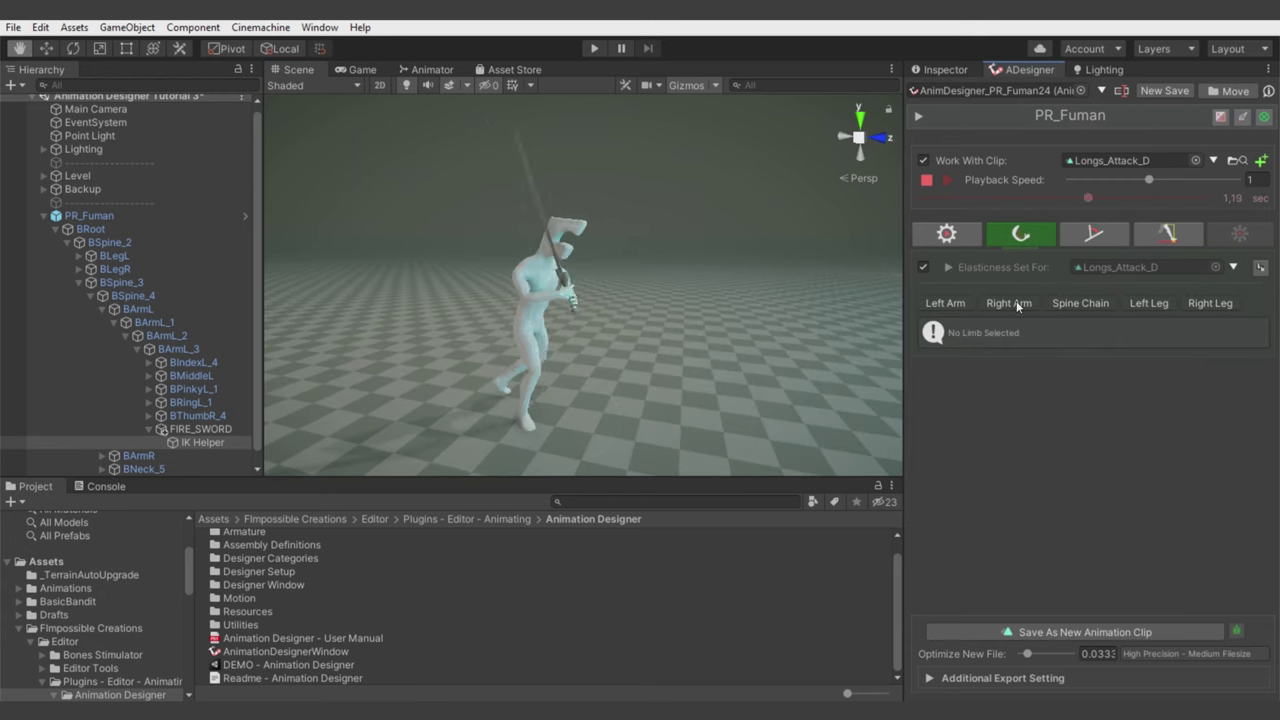
left_click(948, 303)
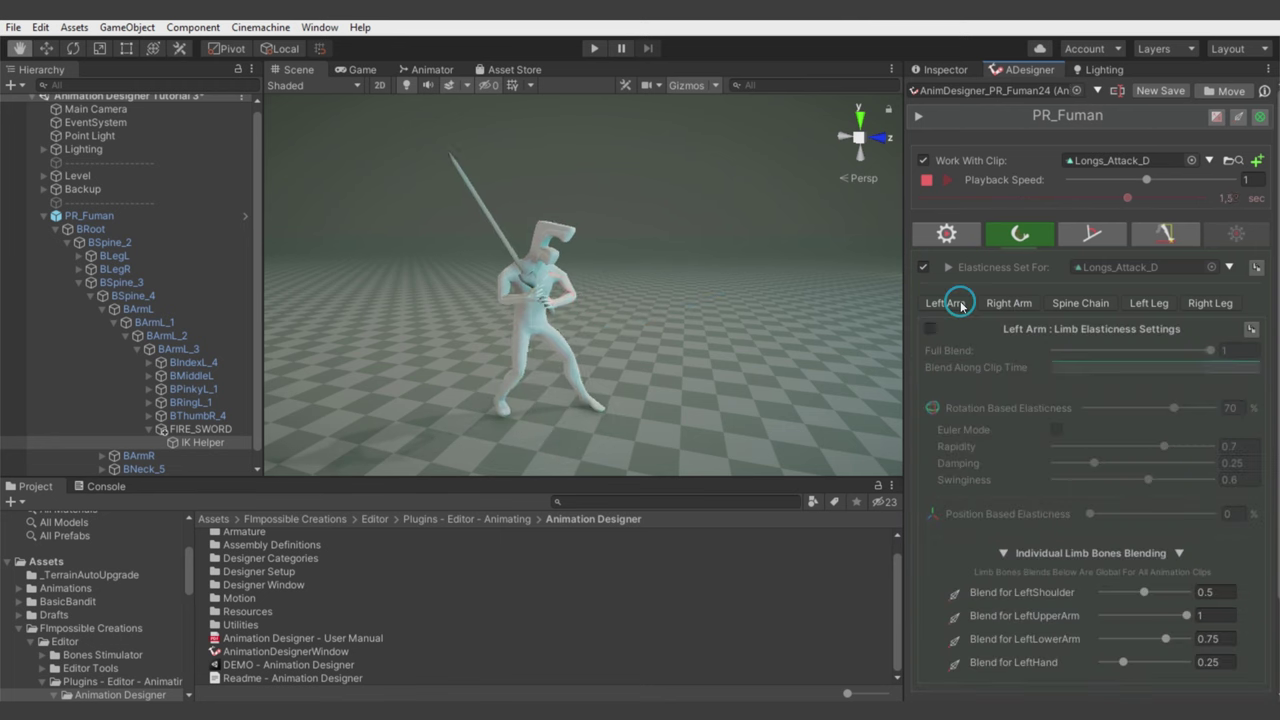
left_click(929, 328)
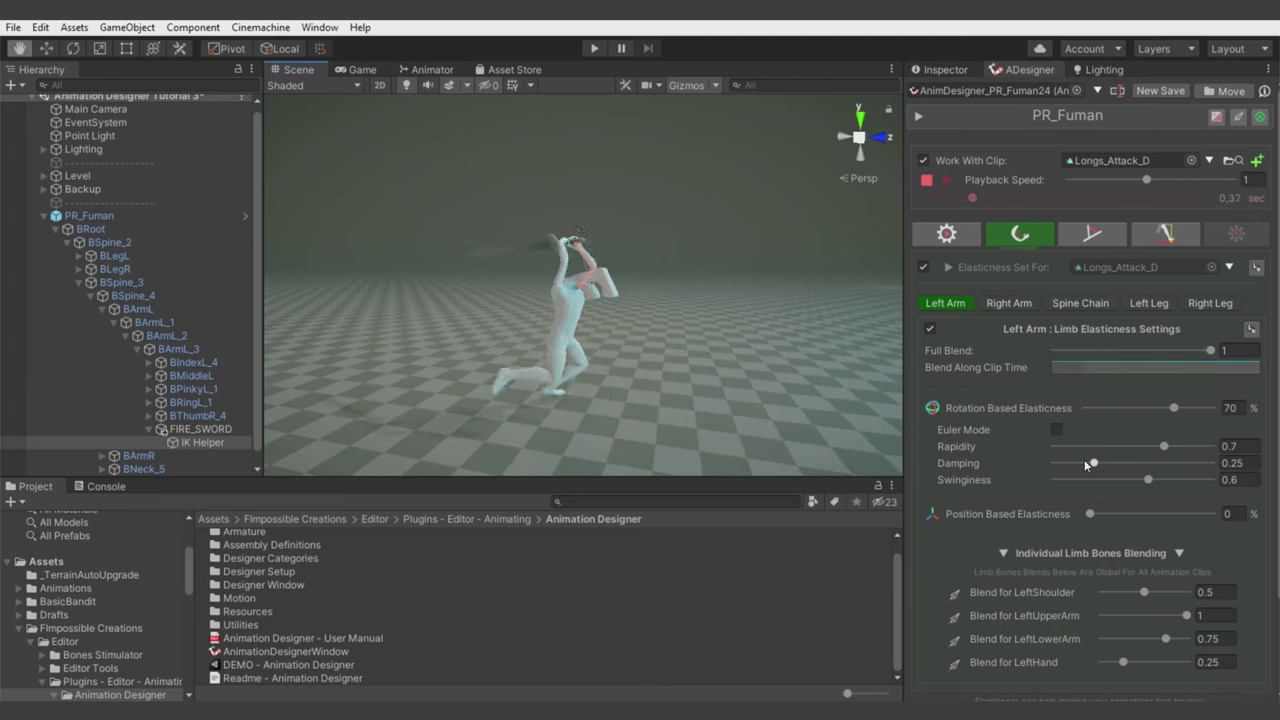
left_click_drag(1085, 460, 1076, 460)
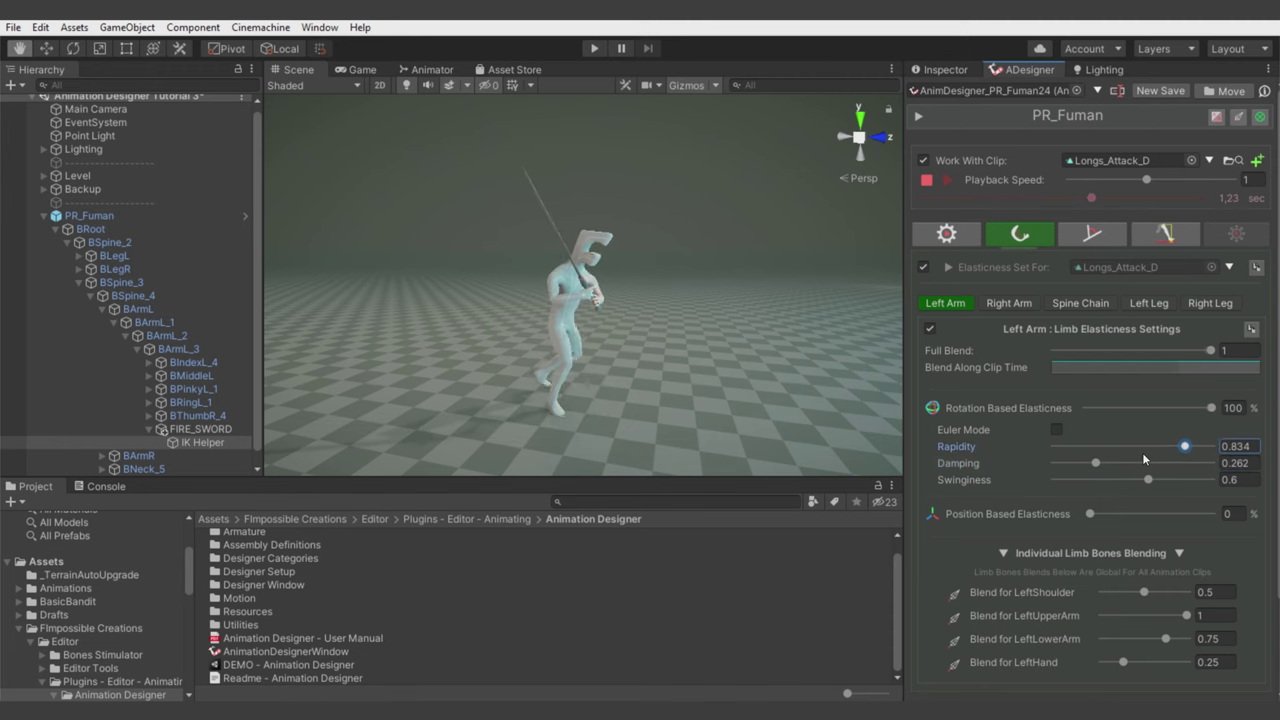
left_click_drag(1146, 479, 1179, 479)
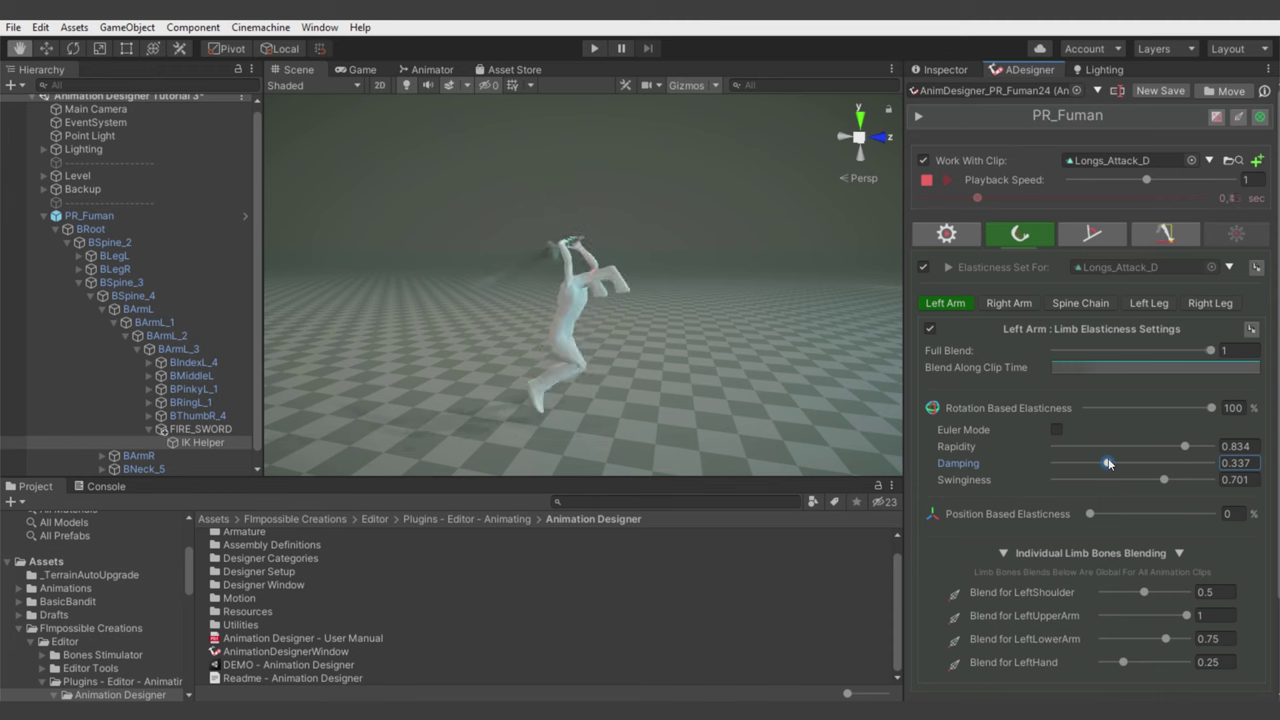
left_click_drag(689, 354, 697, 378, "alt")
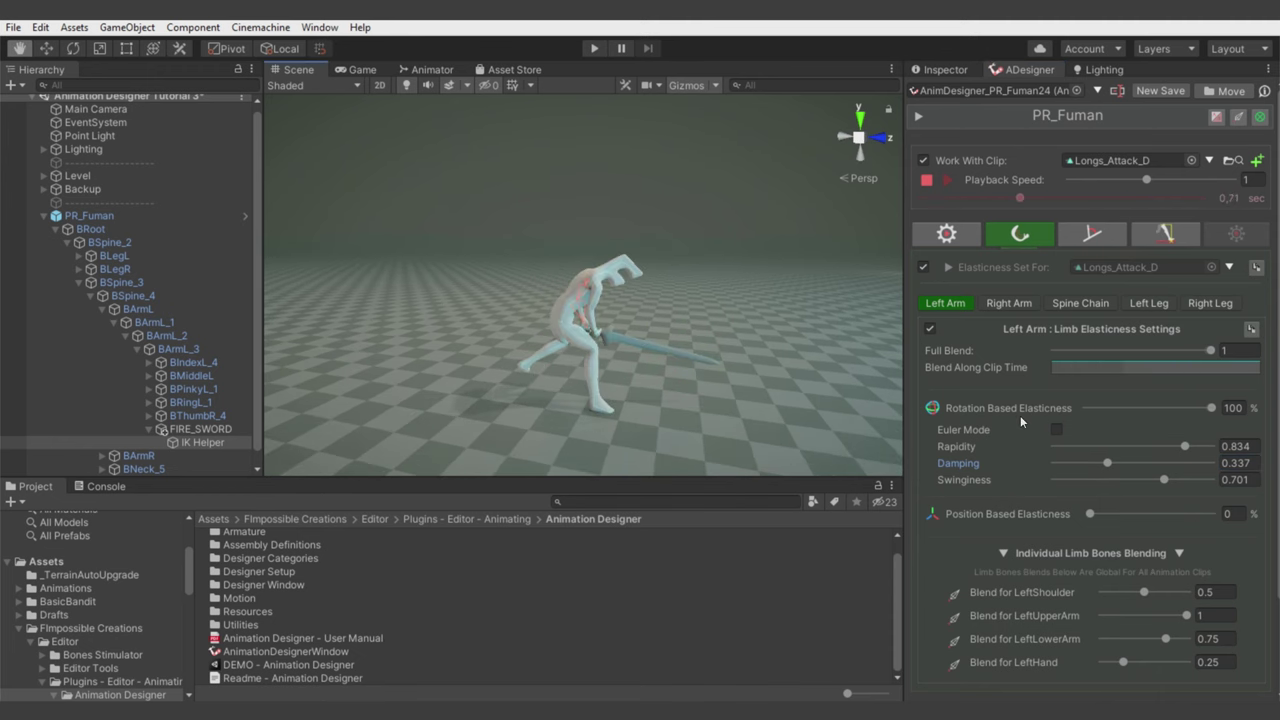
Save the edited animation as a new clip named 'Longs_Attack_D - Modified'
left_click(946, 233)
scroll(995, 489, "down", 1)
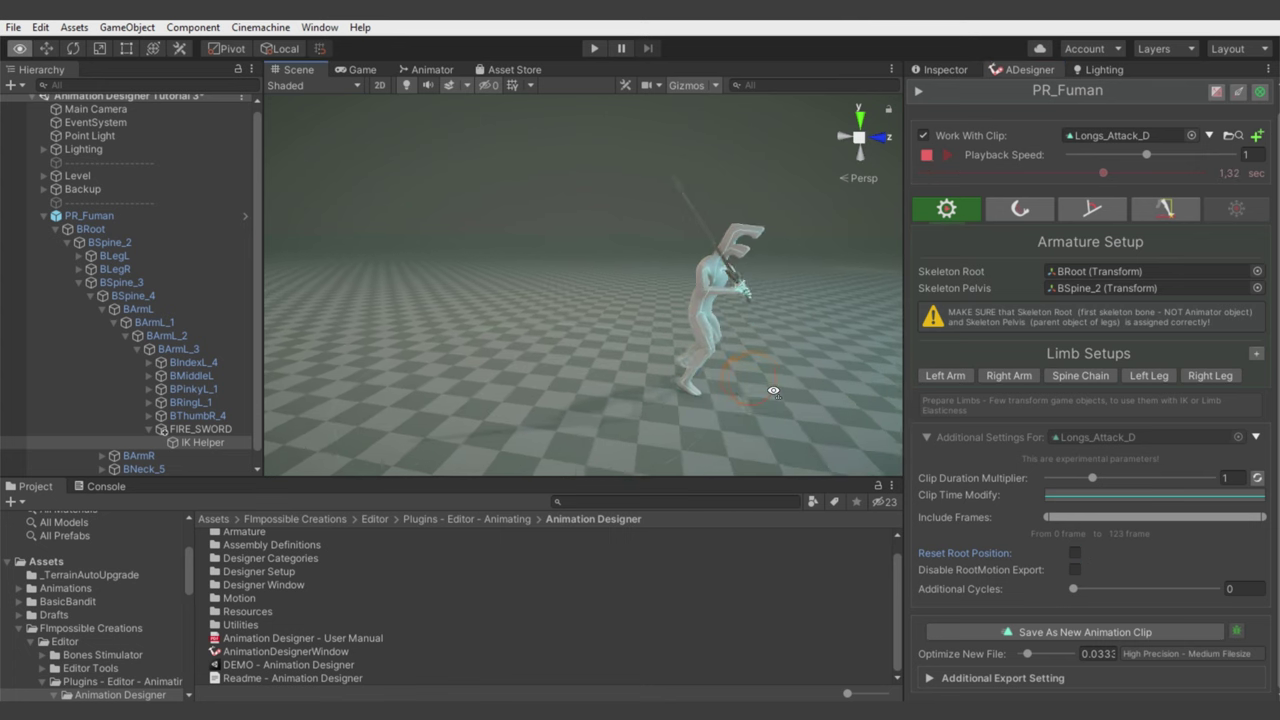
left_click(995, 633)
key("Return")
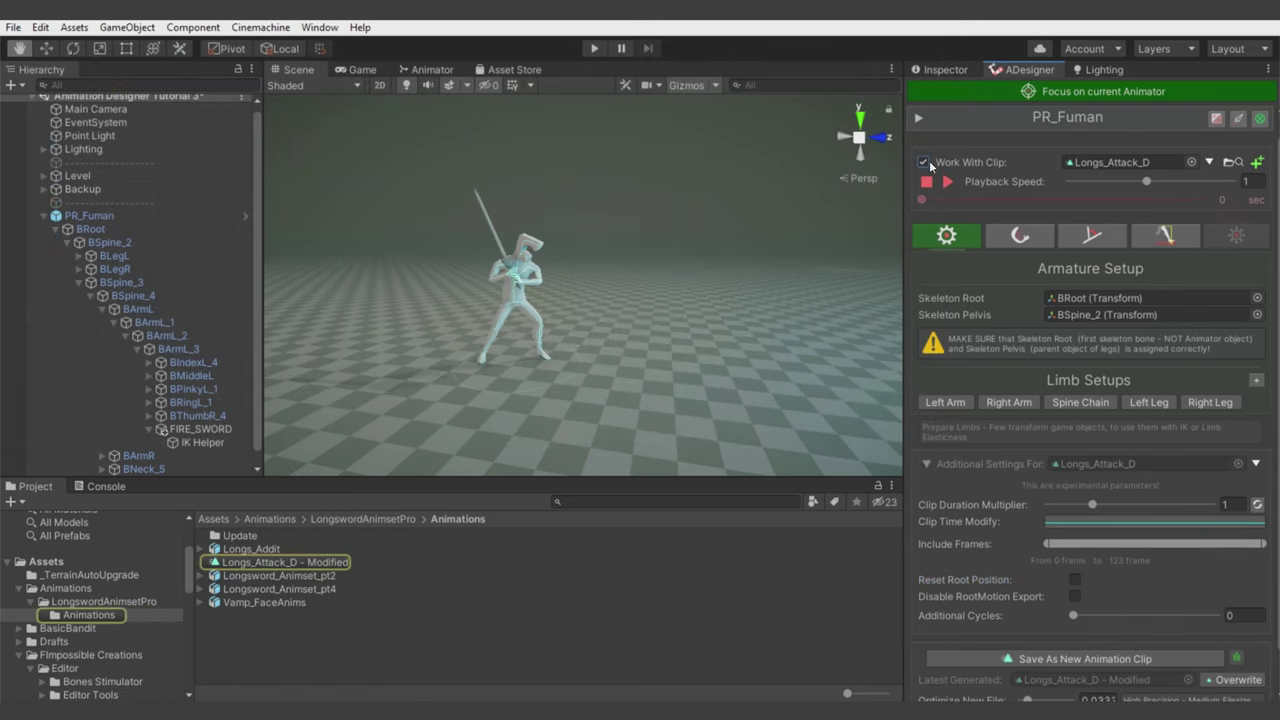
In AC_Fuman, assign 'Longs_Attack_D - Modified' to New State 0 and make it the layer default state
left_click(921, 72)
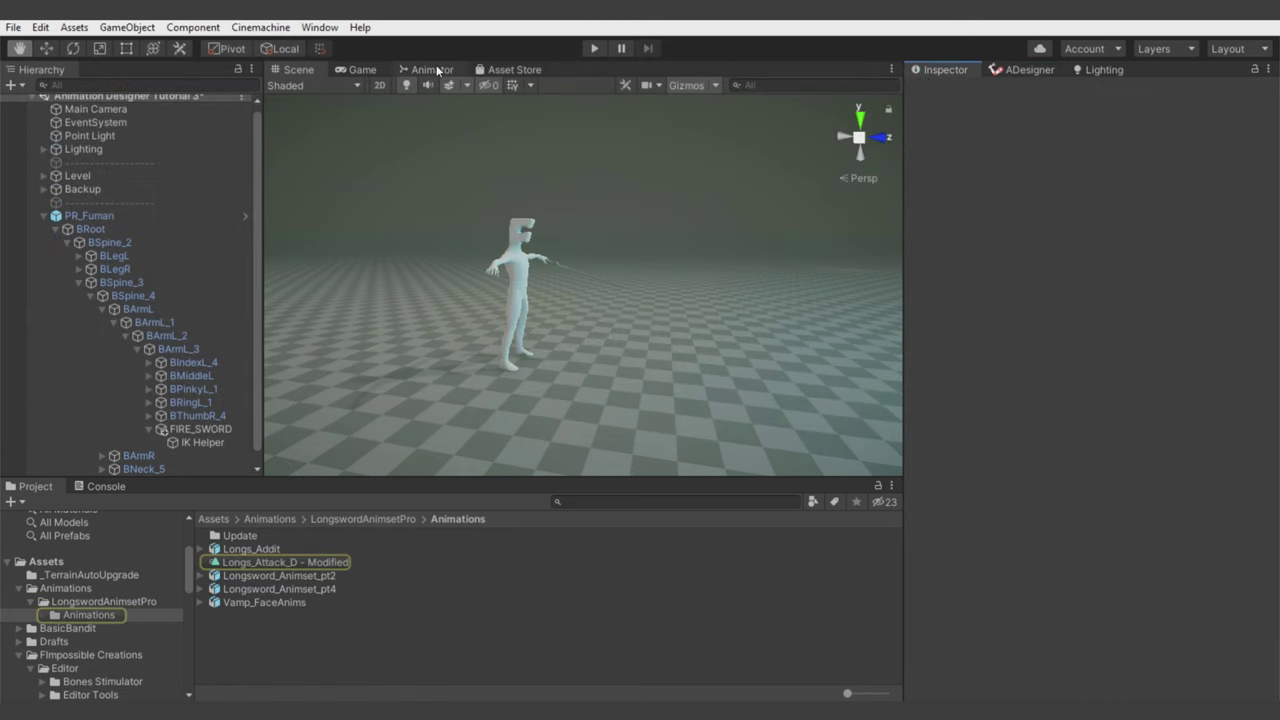
left_click(432, 70)
left_click(692, 287)
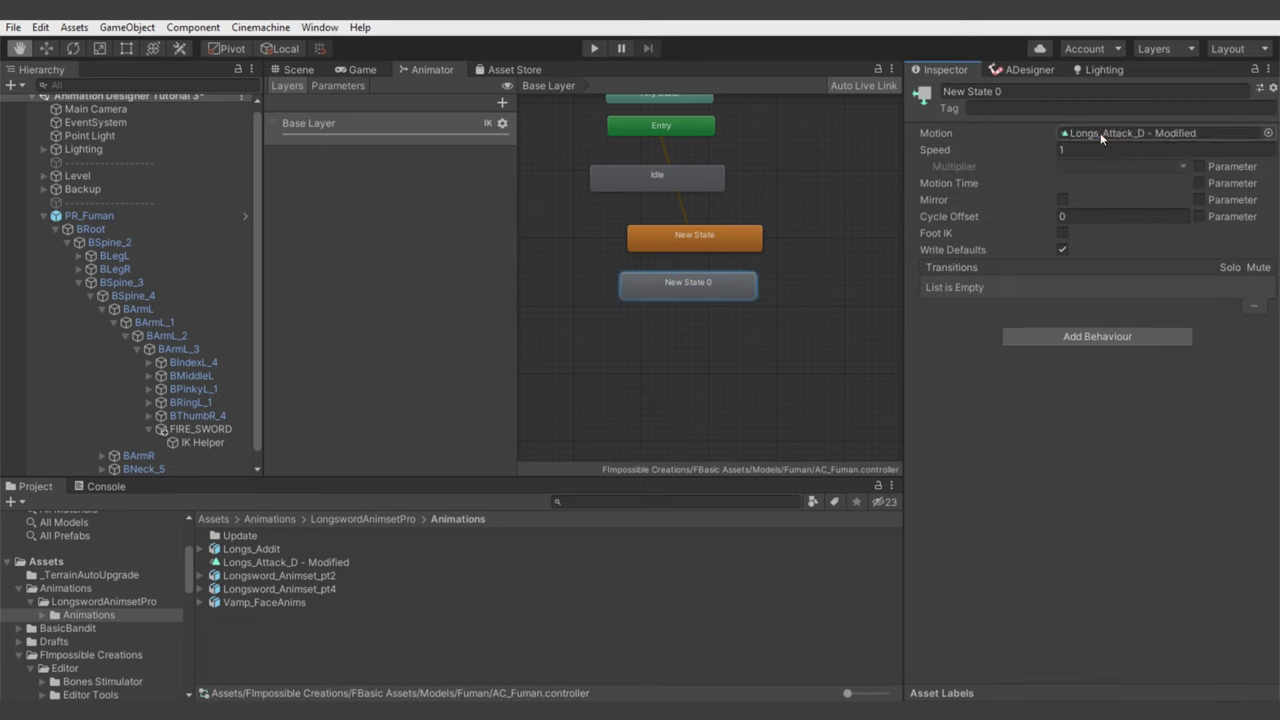
left_click_drag(955, 232, 1100, 133)
left_click(802, 314)
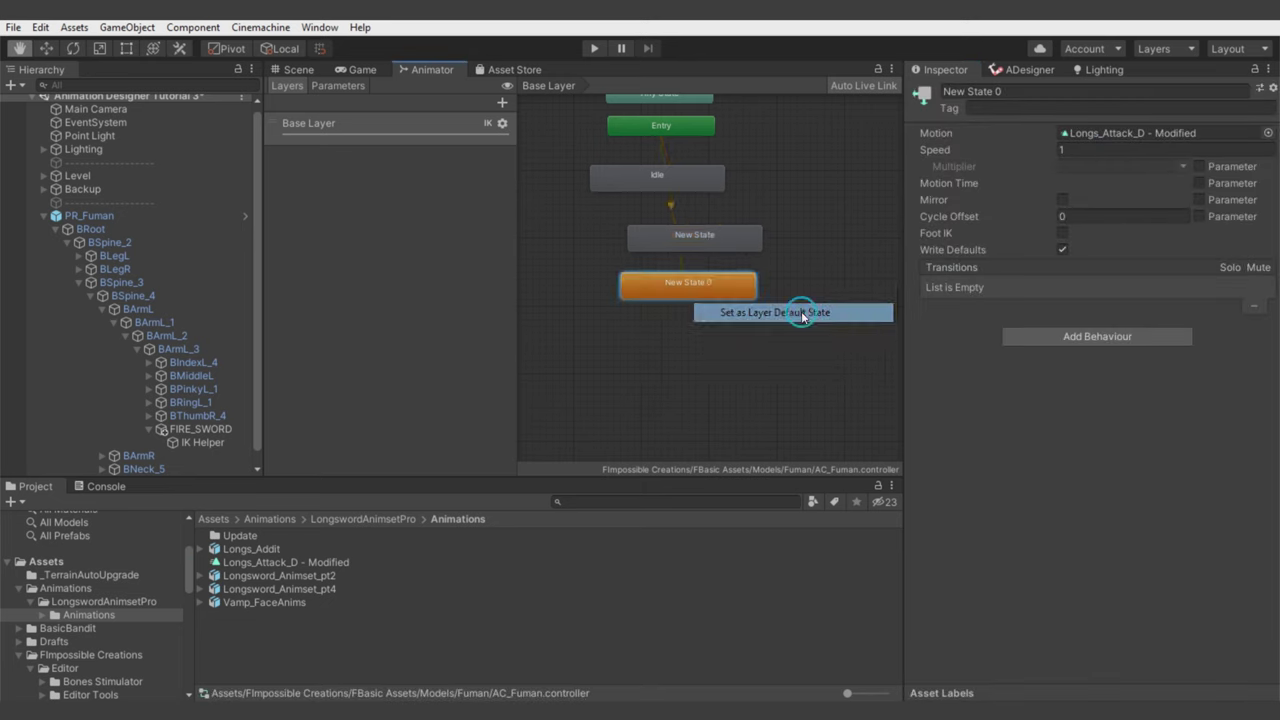
left_click(310, 69)
Preview PR_Fuman's modified attack in Game view, then replay it with Apply Root Motion enabled
left_click(89, 217)
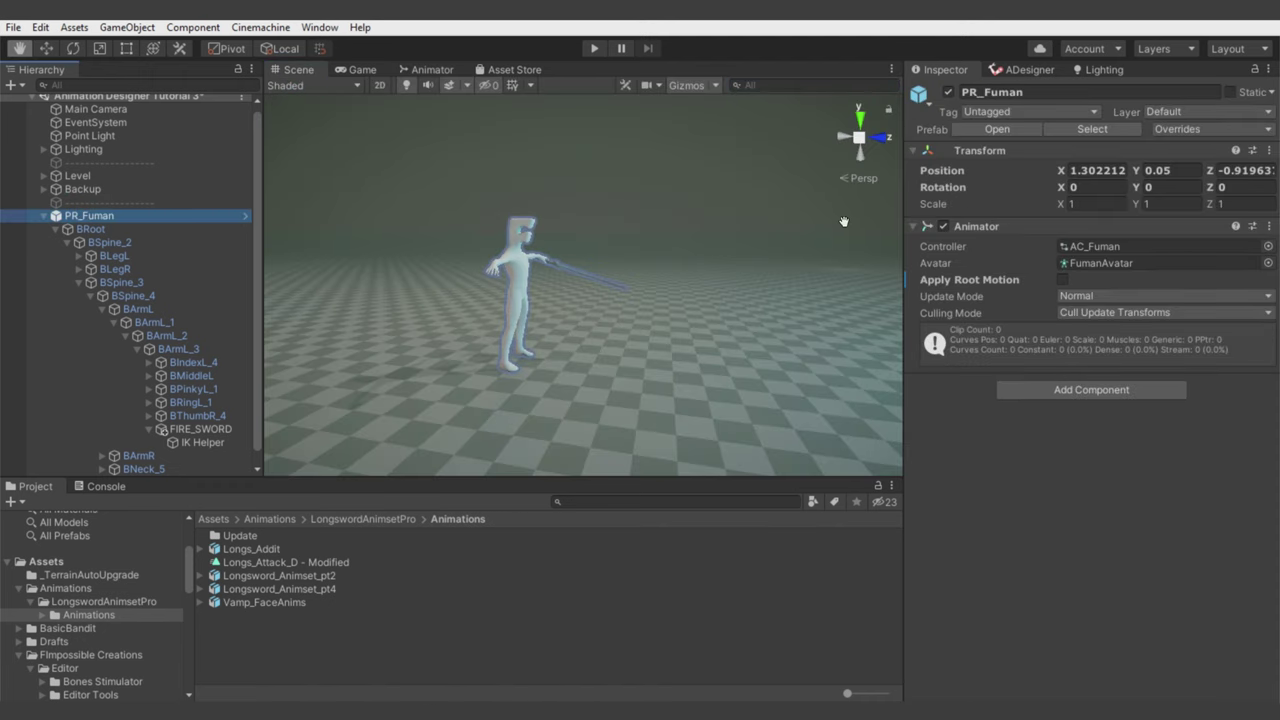
left_click(594, 48)
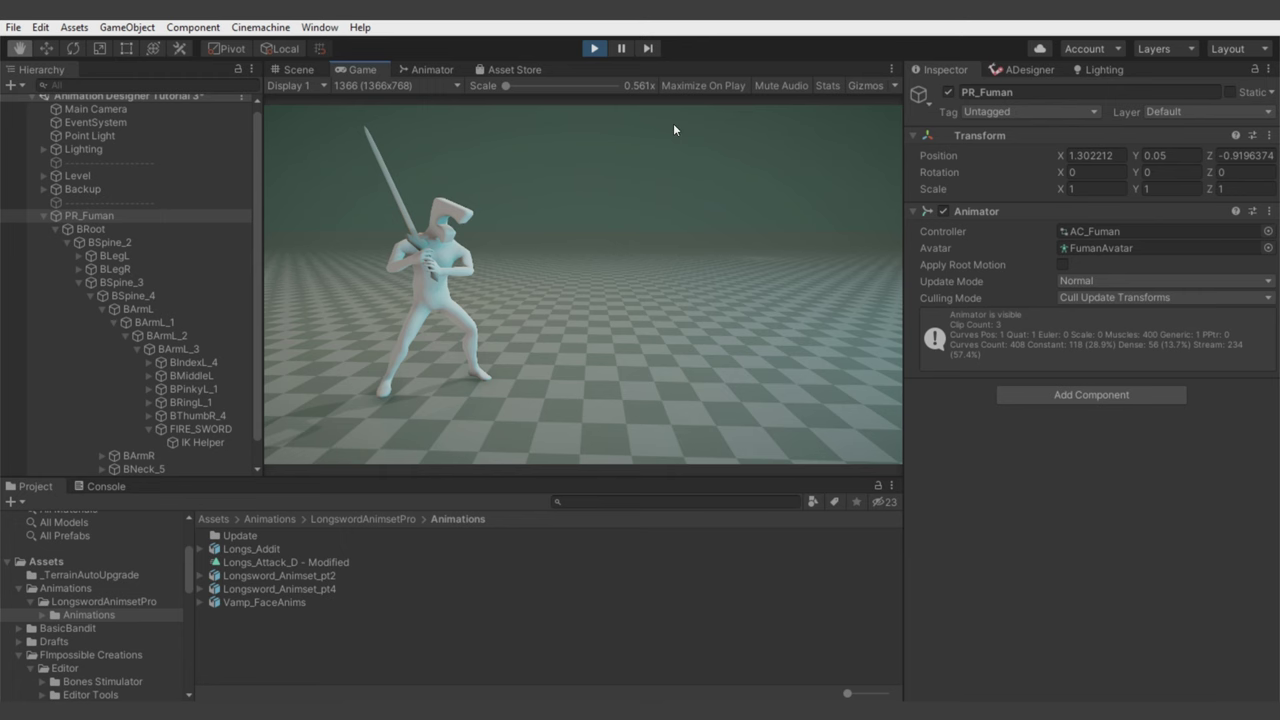
left_click(594, 48)
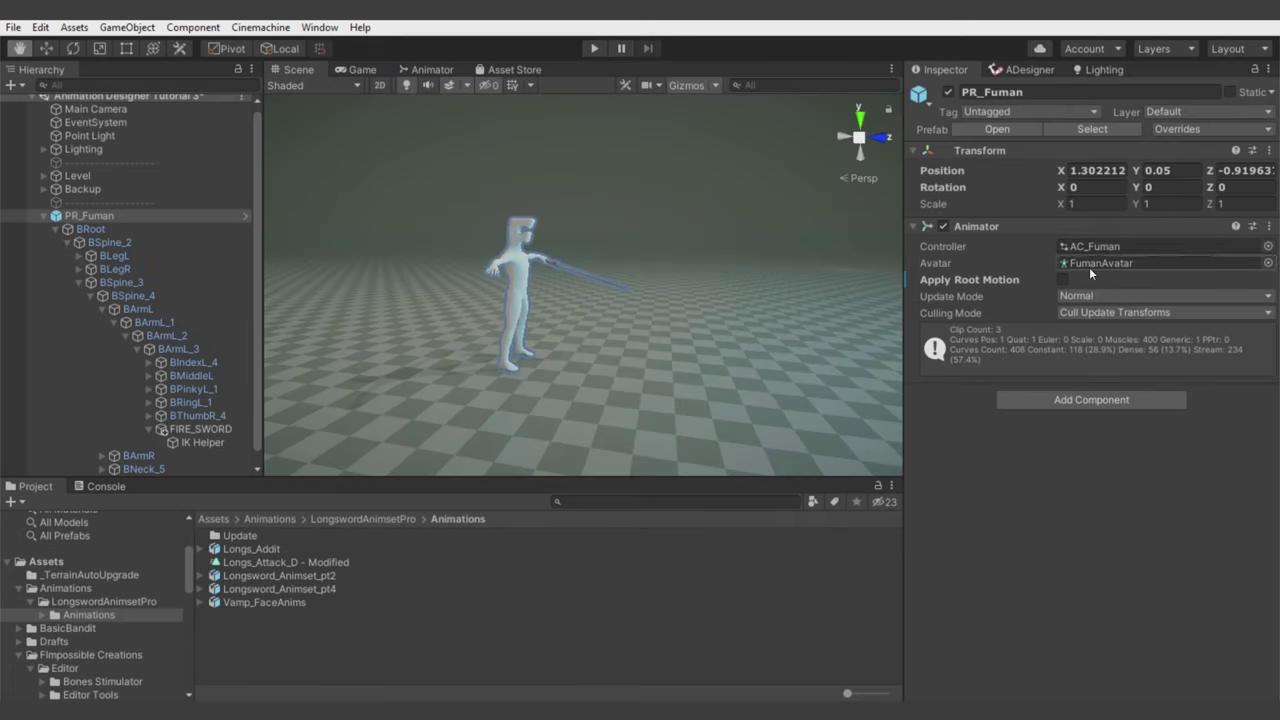
left_click(592, 50)
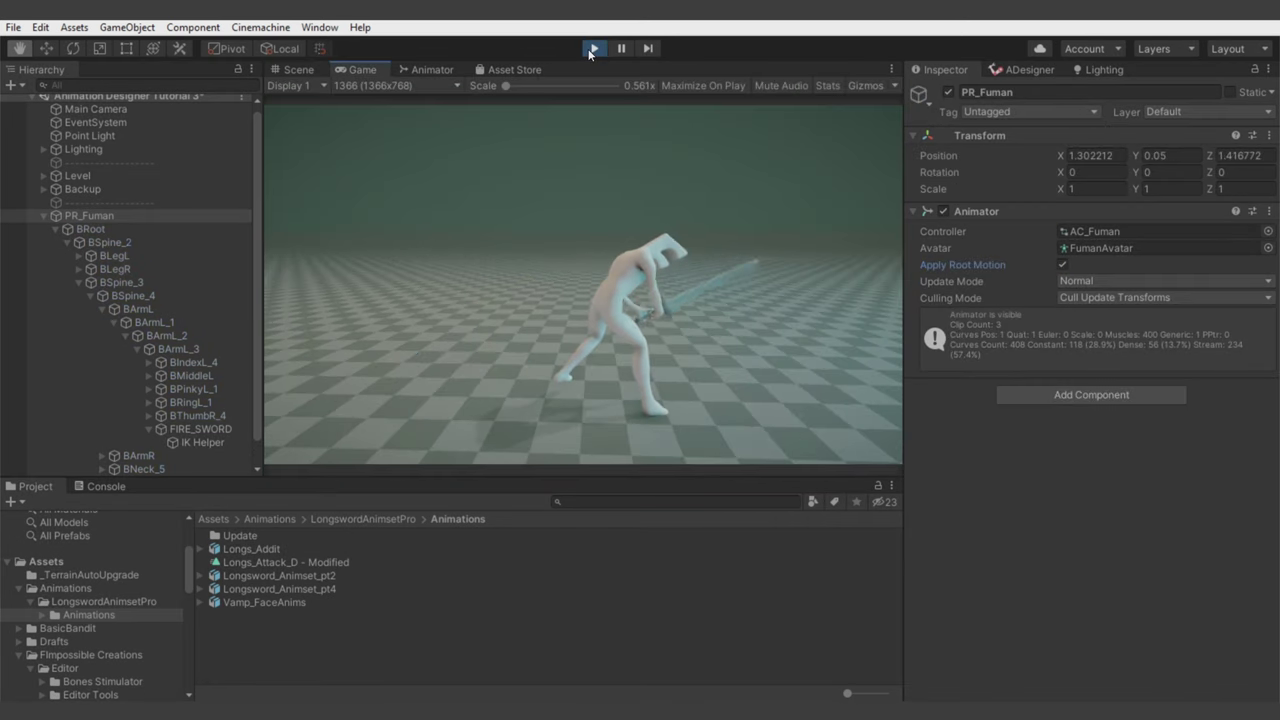